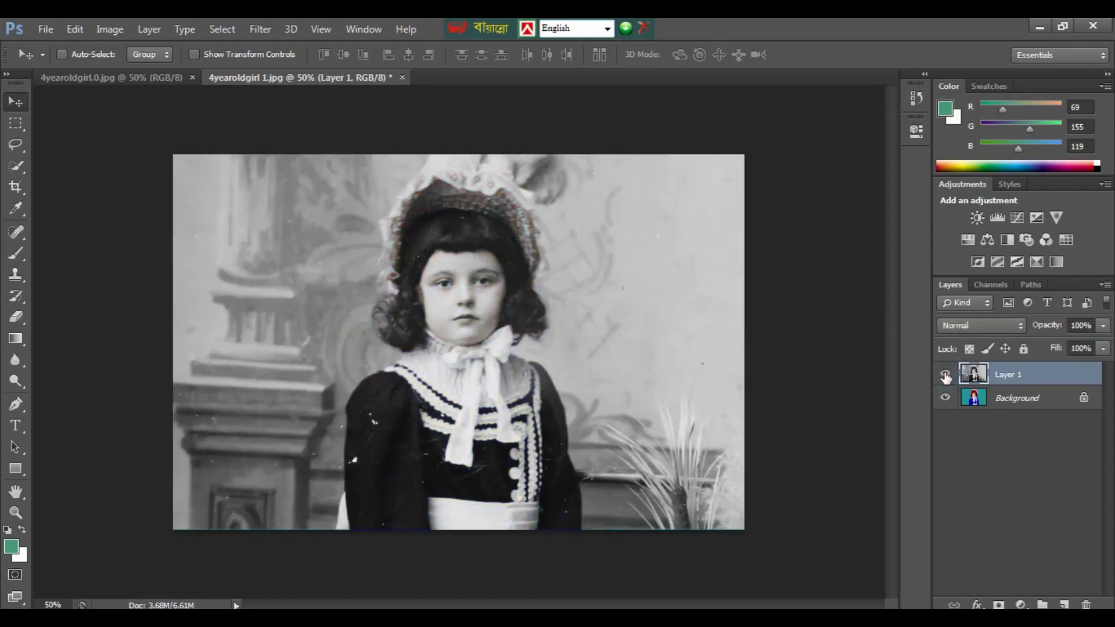
Toggle Layer 1's visibility to compare colourised and grayscale versions, then switch to 4yearoldgirl.0.jpg.
click(946, 376)
click(946, 377)
key(ctrl+plus)
click(946, 377)
click(946, 377)
click(945, 376)
click(945, 376)
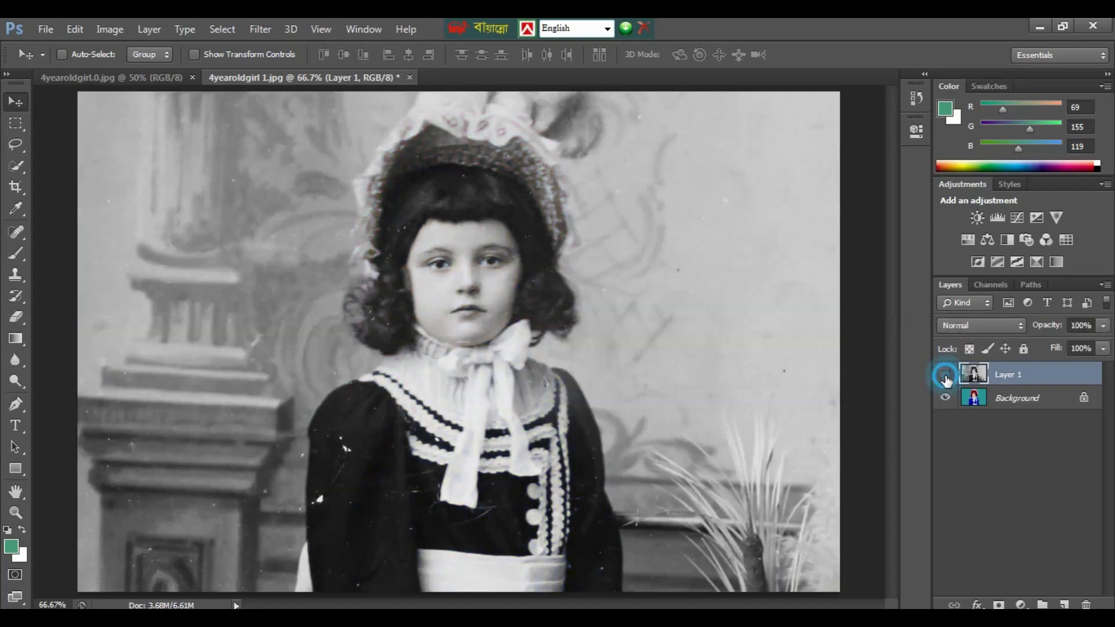
click(945, 376)
click(945, 376)
click(946, 376)
click(945, 377)
click(946, 377)
click(945, 377)
click(946, 377)
click(945, 377)
click(945, 376)
click(945, 377)
click(945, 377)
click(946, 377)
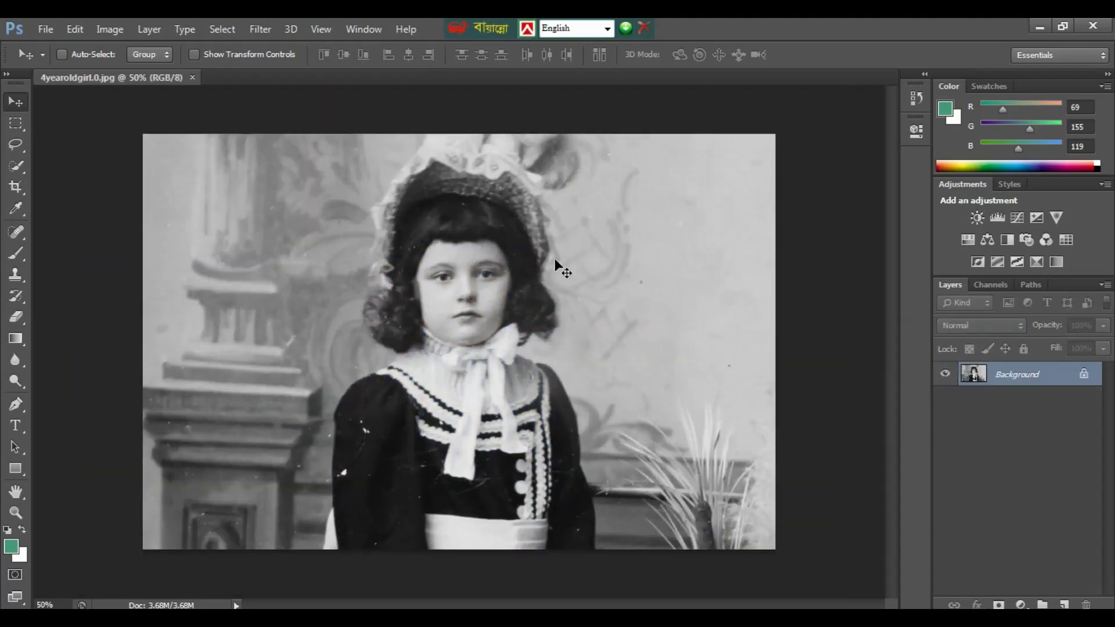
key(ctrl+plus)
key(ctrl+plus)
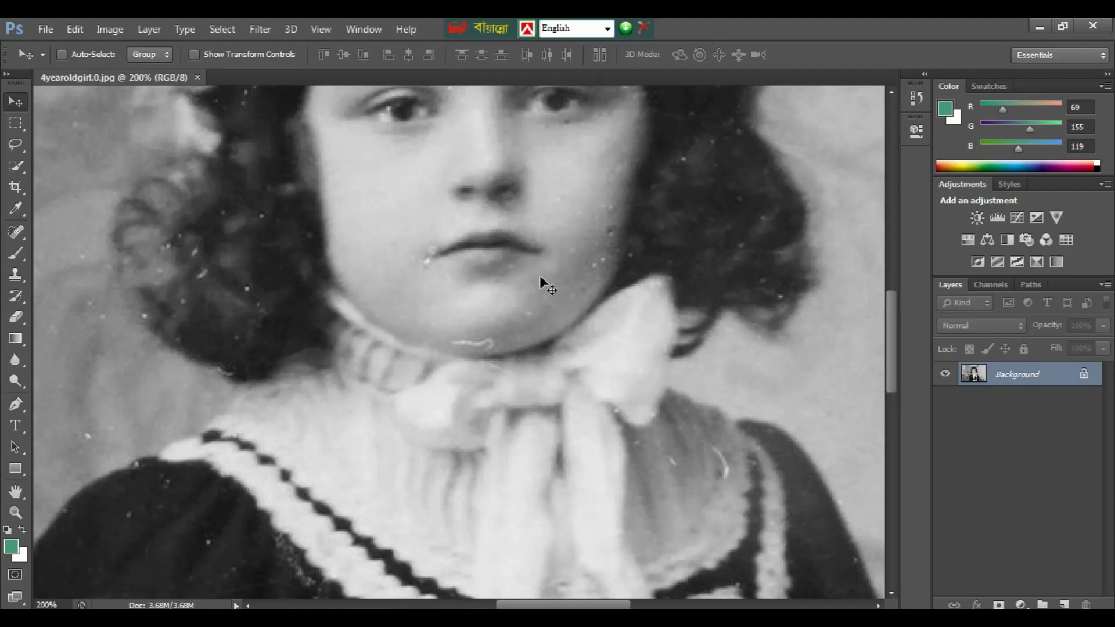
scroll(539, 277, down, 10)
key(ctrl+plus)
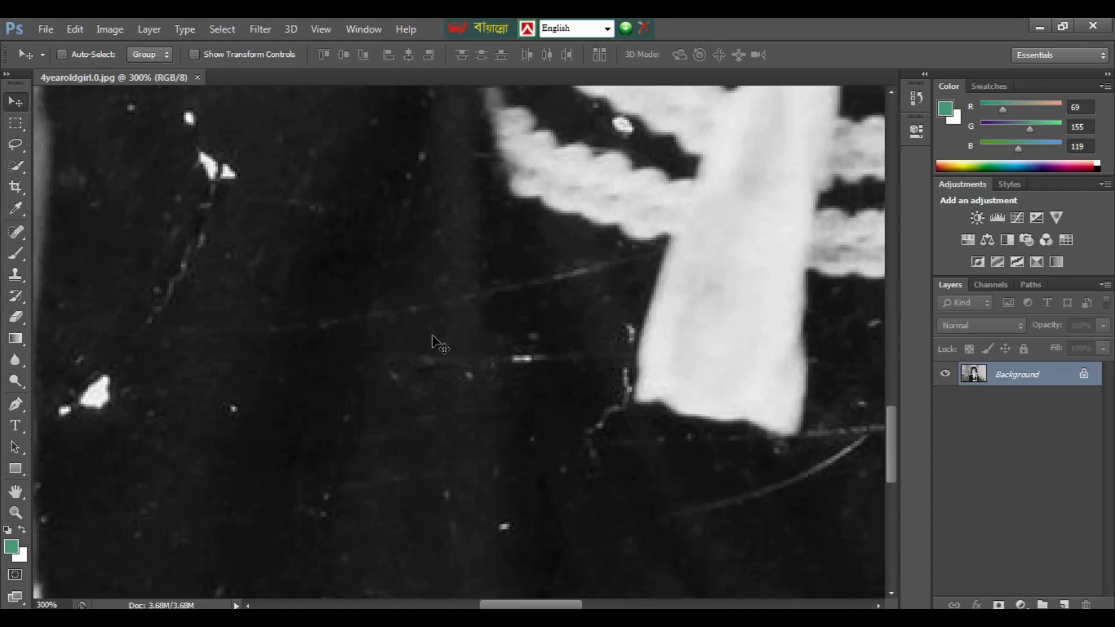
key(ctrl+minus)
key(ctrl+minus)
key(ctrl+minus)
key(ctrl+minus)
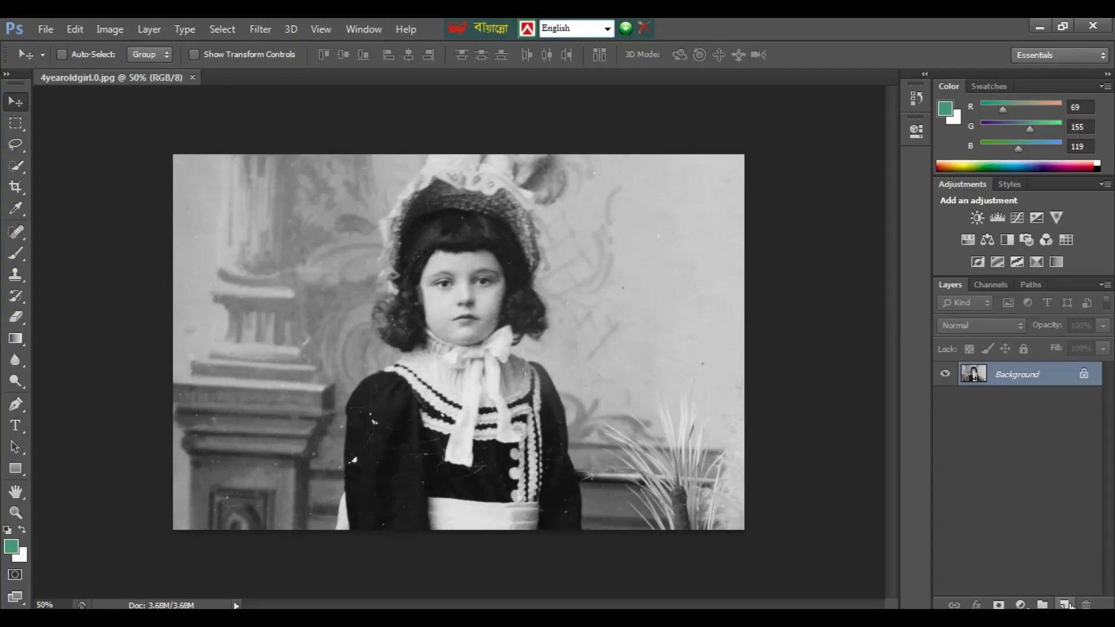
Add an empty Layer 1 above the Background photo.
click(963, 525)
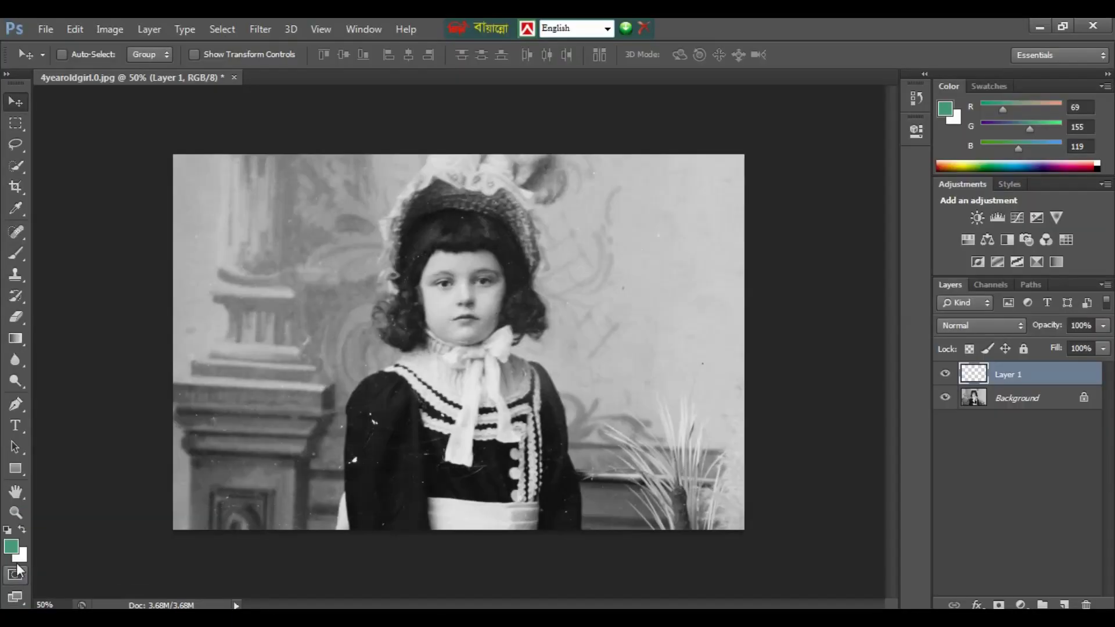
Set the foreground colour to muted reddish-brown #926464 (R146, G100, B100).
click(11, 547)
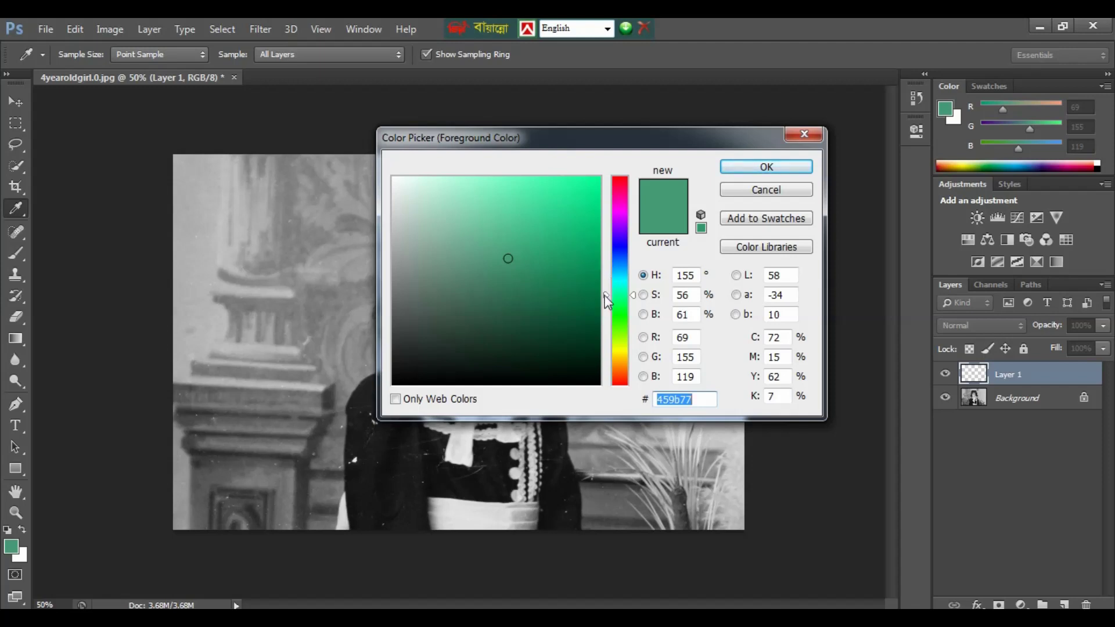
drag(606, 296, 614, 393)
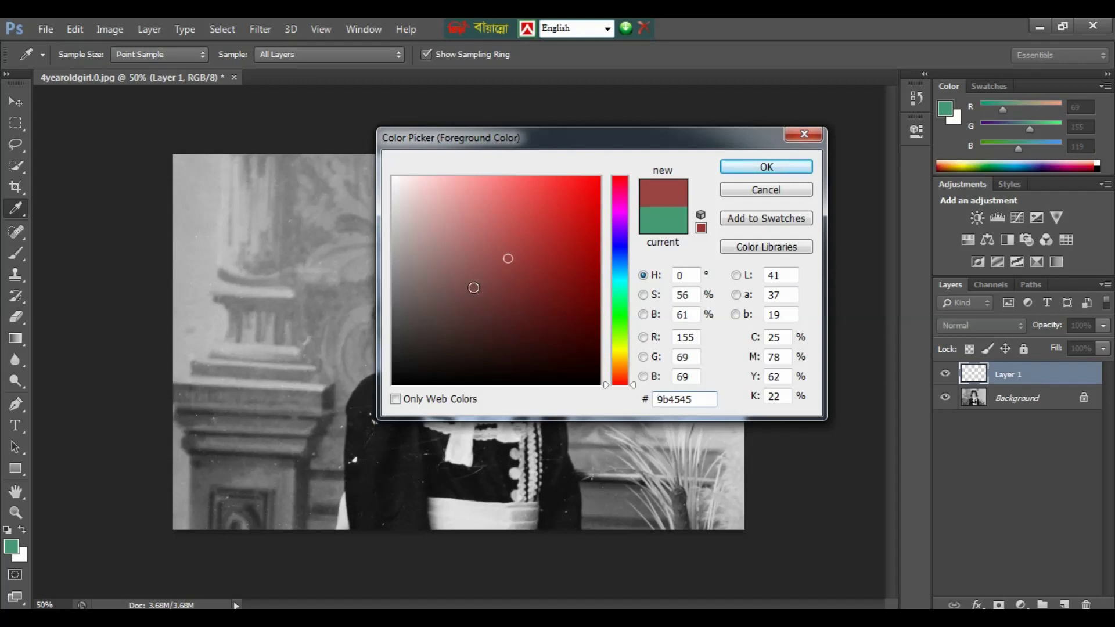
click(471, 283)
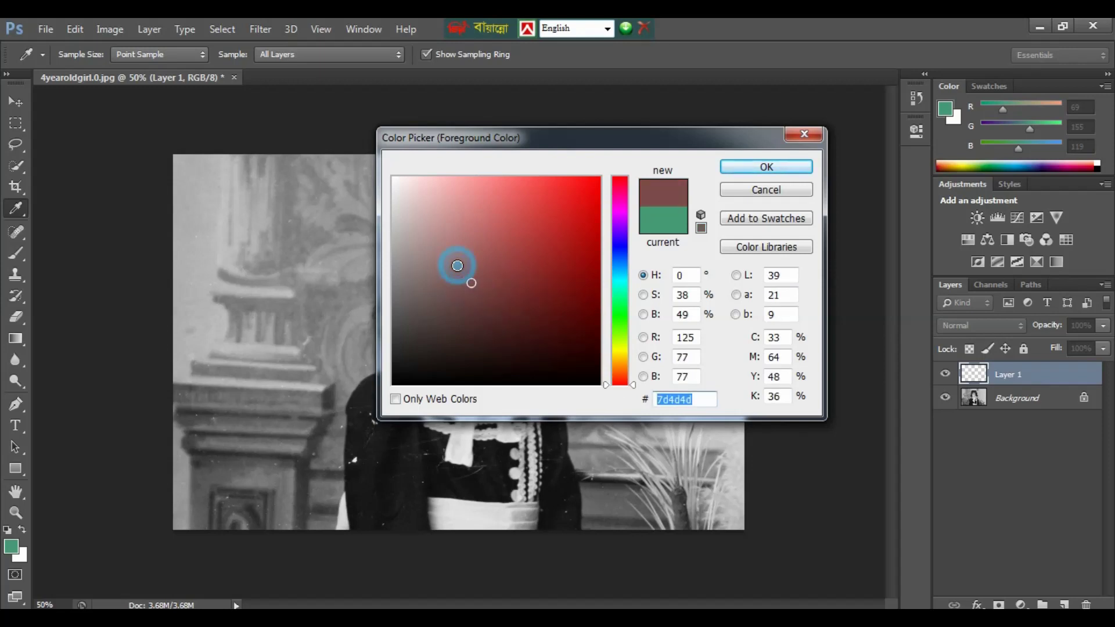
click(458, 266)
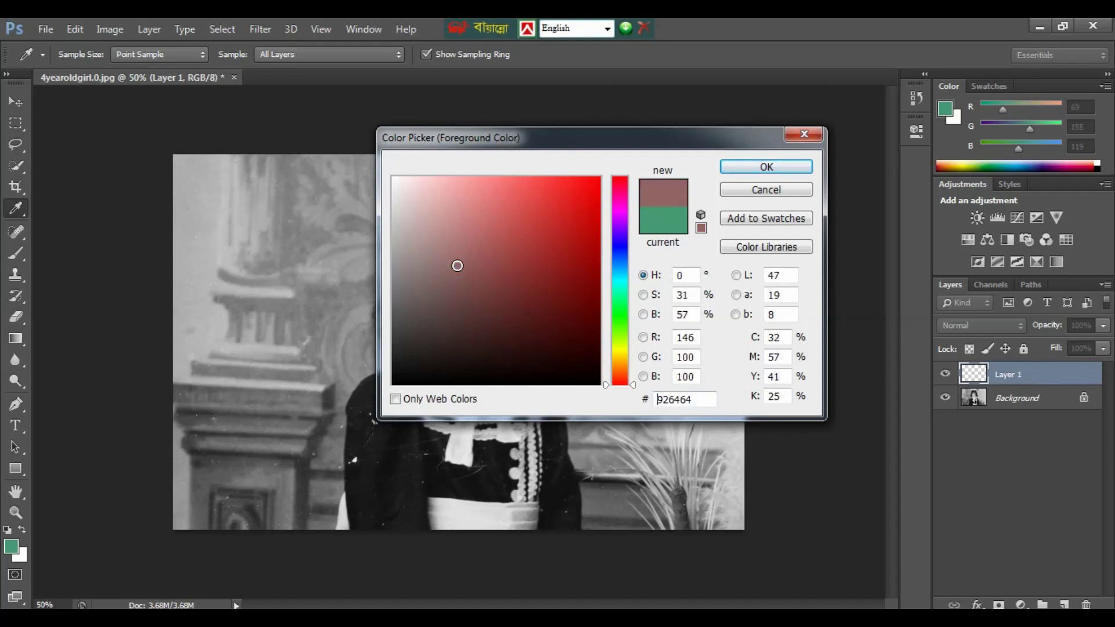
click(768, 172)
key(v)
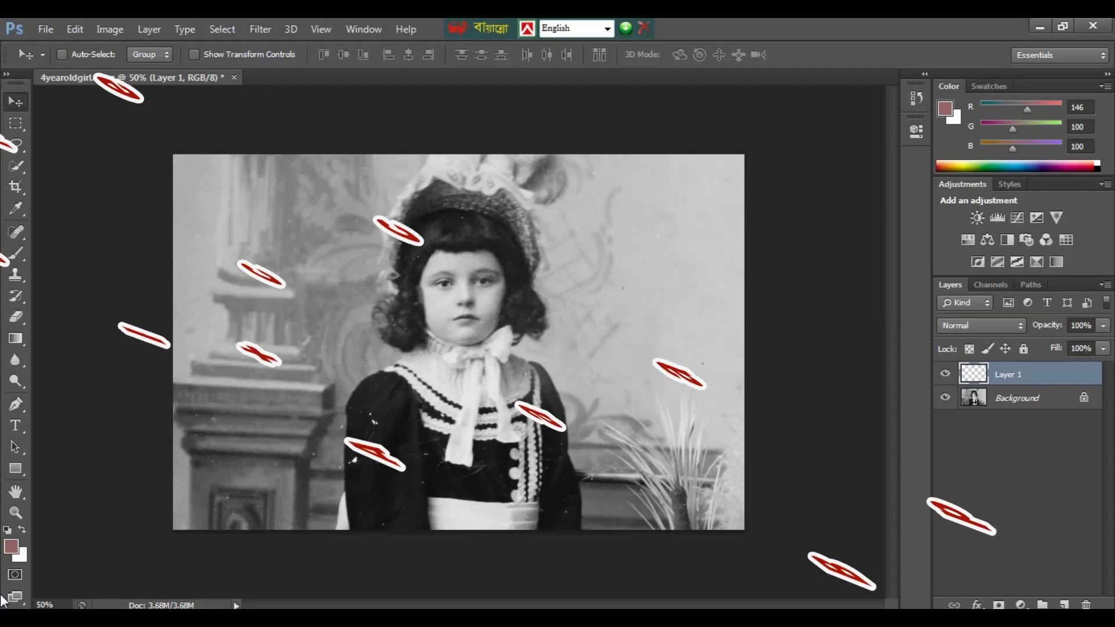
Fill Layer 1 with the reddish-brown and give it an all-black layer mask.
key(alt+BackSpace)
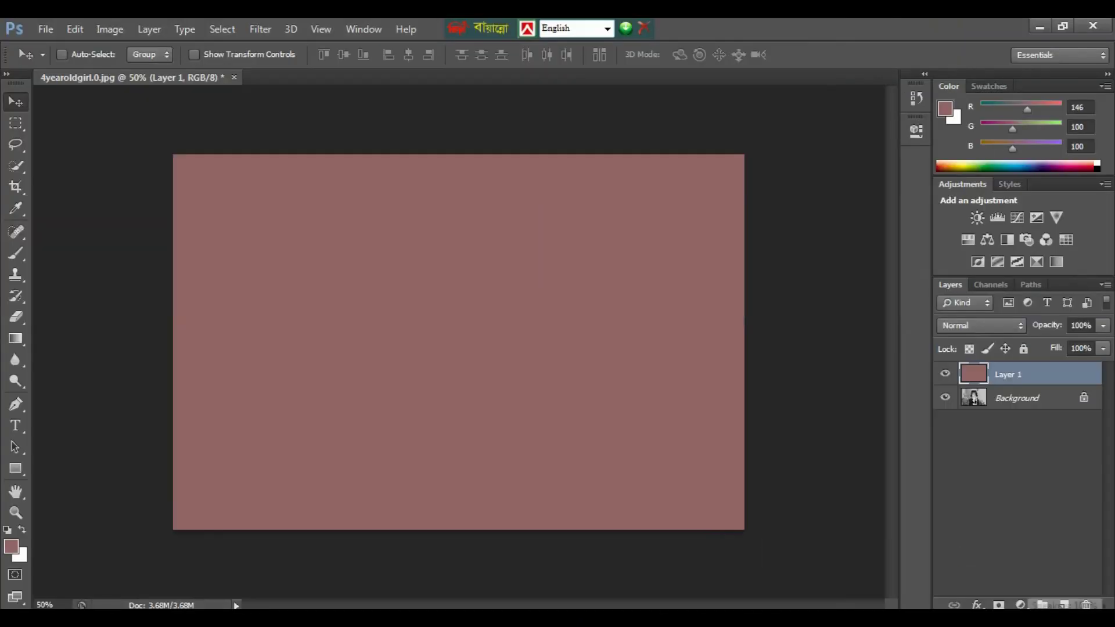
alt+click(998, 605)
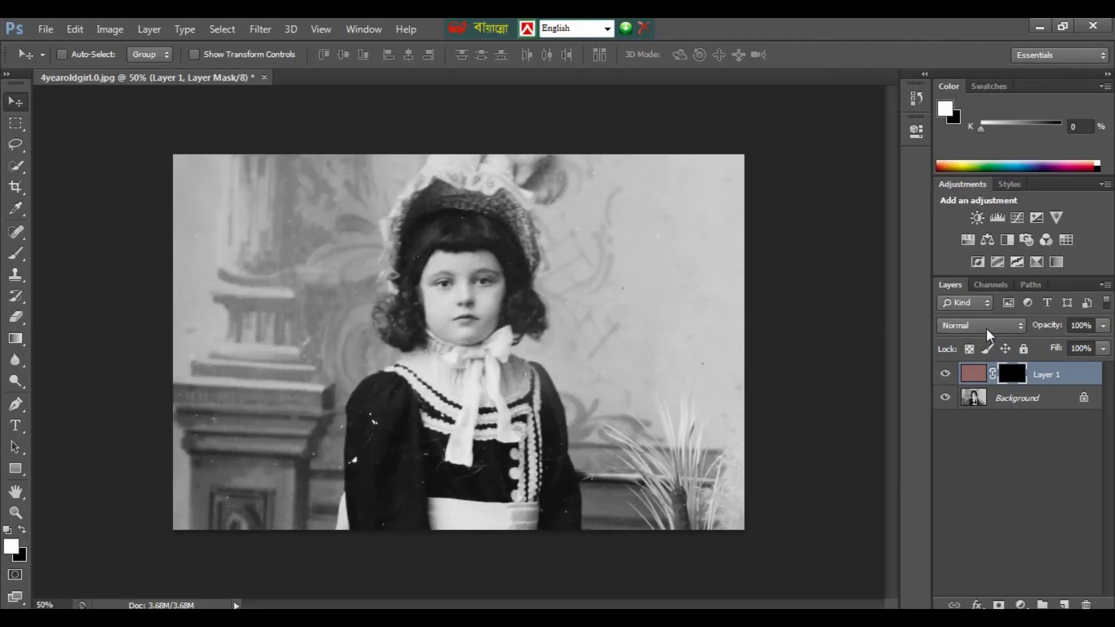
Set Layer 1's blend mode to Color and pick the Brush tool.
click(986, 327)
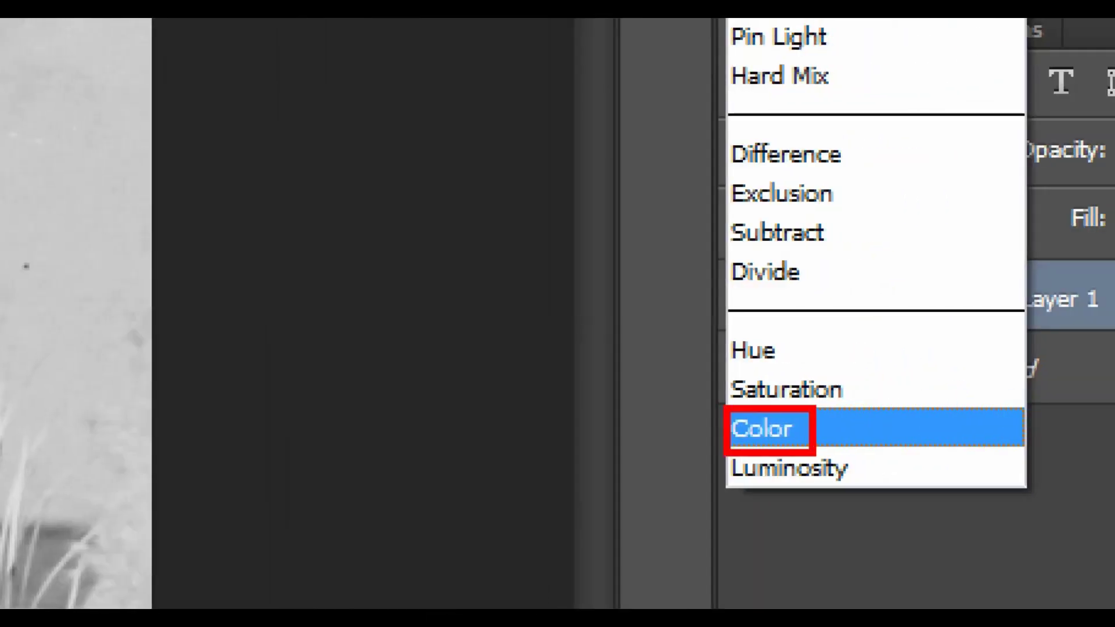
click(757, 429)
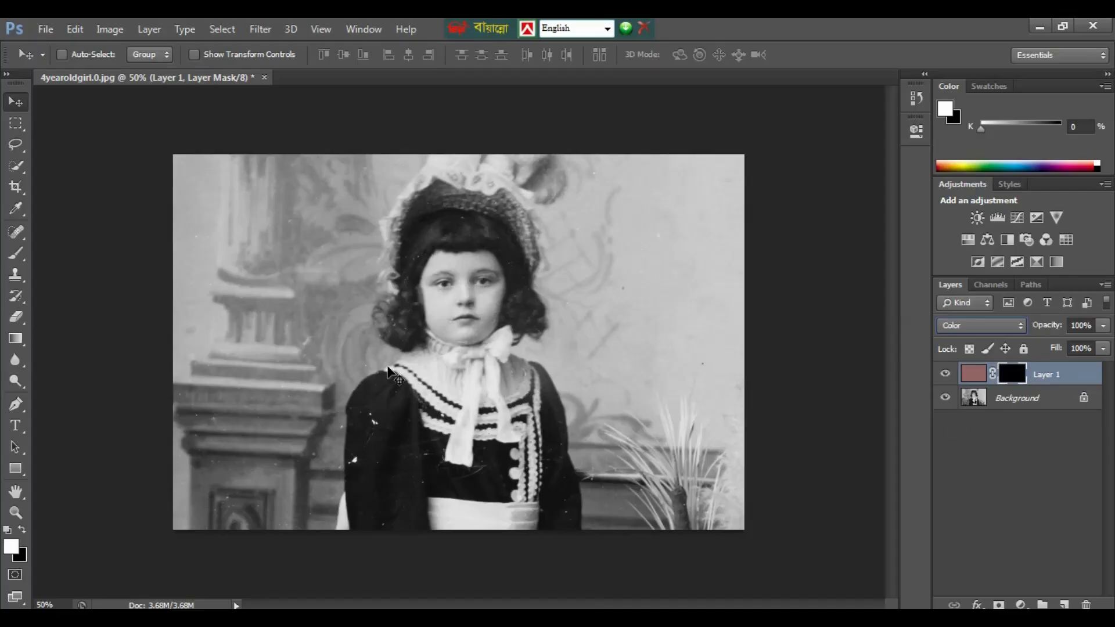
click(15, 146)
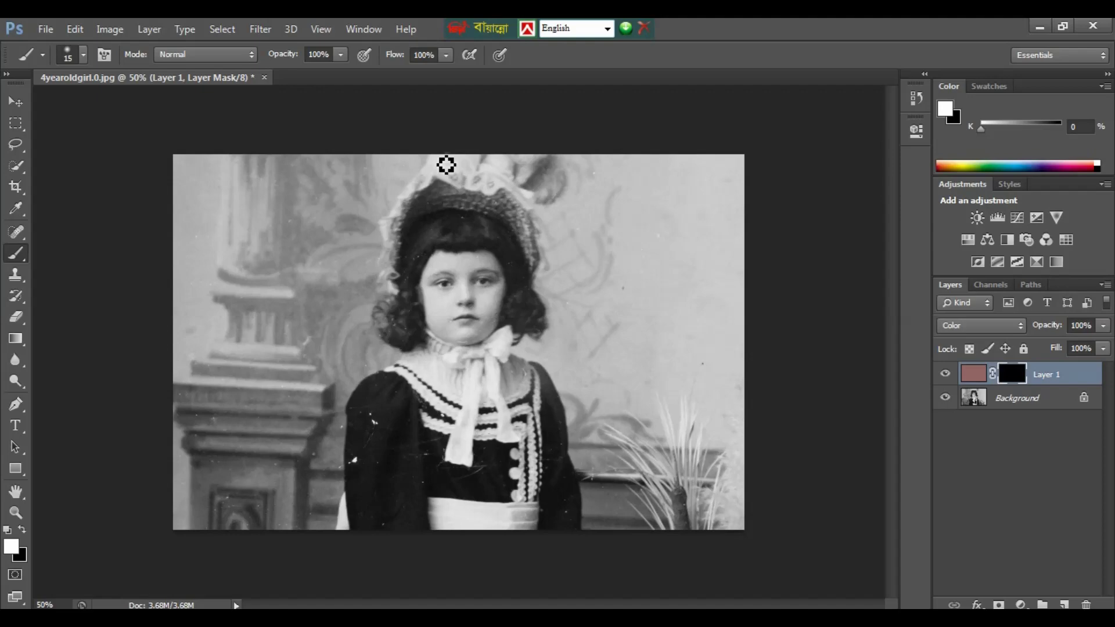
Paint white on Layer 1's mask with a size-30 brush to tint the girl's hair auburn.
key(ctrl+plus)
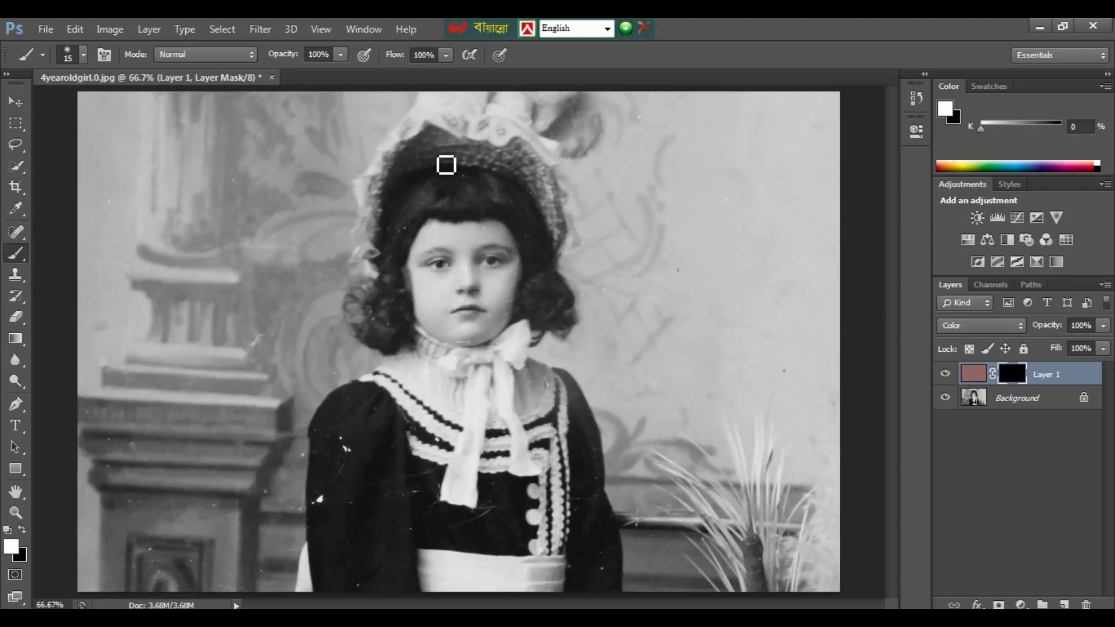
scroll(446, 165, up, 1)
key(ctrl+plus)
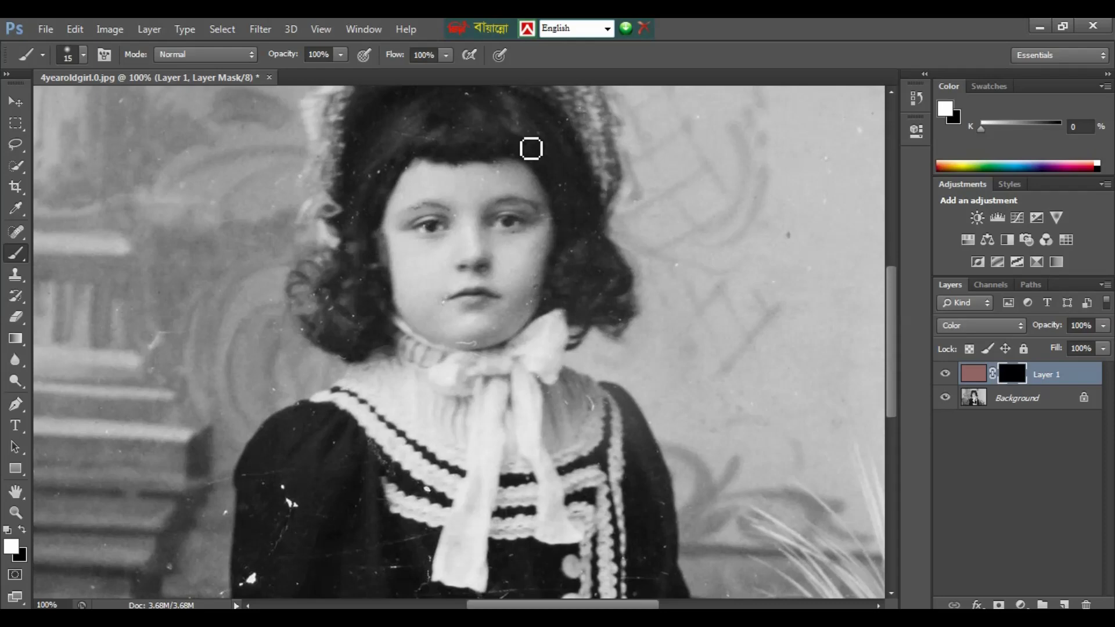
key(bracketright)
key(bracketright)
key(bracketright)
mouse_move(518, 134)
mouse_down()
mouse_move(568, 209)
mouse_move(571, 269)
mouse_move(552, 317)
mouse_move(582, 286)
mouse_move(588, 247)
mouse_move(567, 178)
mouse_move(577, 185)
mouse_move(606, 305)
mouse_move(584, 313)
mouse_move(588, 300)
mouse_move(577, 349)
mouse_up()
mouse_move(588, 323)
mouse_down()
mouse_move(619, 324)
mouse_move(610, 270)
mouse_move(624, 303)
mouse_move(623, 282)
mouse_move(598, 204)
mouse_move(571, 150)
mouse_move(525, 119)
mouse_up()
scroll(498, 100, up, 3)
mouse_move(518, 180)
mouse_down()
mouse_move(566, 207)
mouse_move(574, 230)
mouse_move(546, 225)
mouse_move(560, 240)
mouse_move(518, 190)
mouse_move(464, 176)
mouse_move(519, 176)
mouse_move(426, 174)
mouse_move(388, 197)
mouse_move(456, 167)
mouse_move(384, 200)
mouse_move(363, 224)
mouse_move(340, 353)
mouse_move(317, 396)
mouse_move(322, 414)
mouse_move(358, 434)
mouse_move(349, 435)
mouse_move(330, 423)
mouse_move(359, 371)
mouse_move(358, 419)
mouse_move(370, 390)
mouse_move(376, 418)
mouse_move(385, 408)
mouse_move(374, 433)
mouse_move(387, 426)
mouse_move(363, 334)
mouse_move(330, 408)
mouse_move(365, 295)
mouse_move(389, 377)
mouse_move(377, 251)
mouse_move(379, 293)
mouse_move(415, 231)
mouse_move(520, 231)
mouse_move(454, 238)
mouse_move(438, 237)
mouse_move(529, 227)
mouse_move(473, 214)
mouse_move(455, 197)
mouse_move(416, 217)
mouse_move(433, 199)
mouse_move(359, 264)
mouse_move(480, 199)
mouse_move(463, 220)
mouse_up()
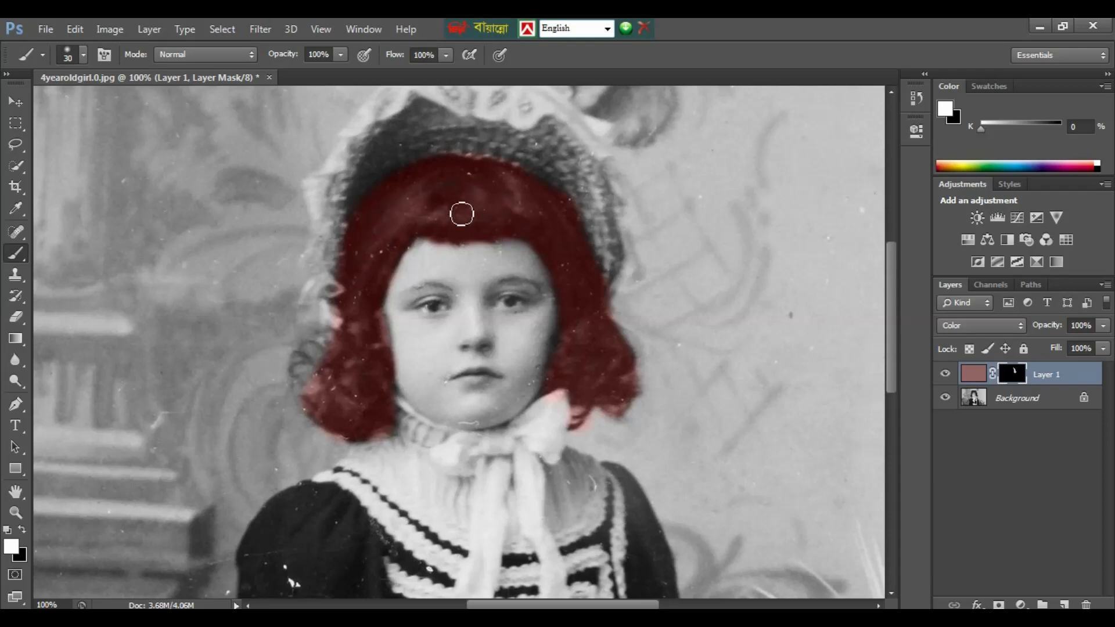
key(ctrl+minus)
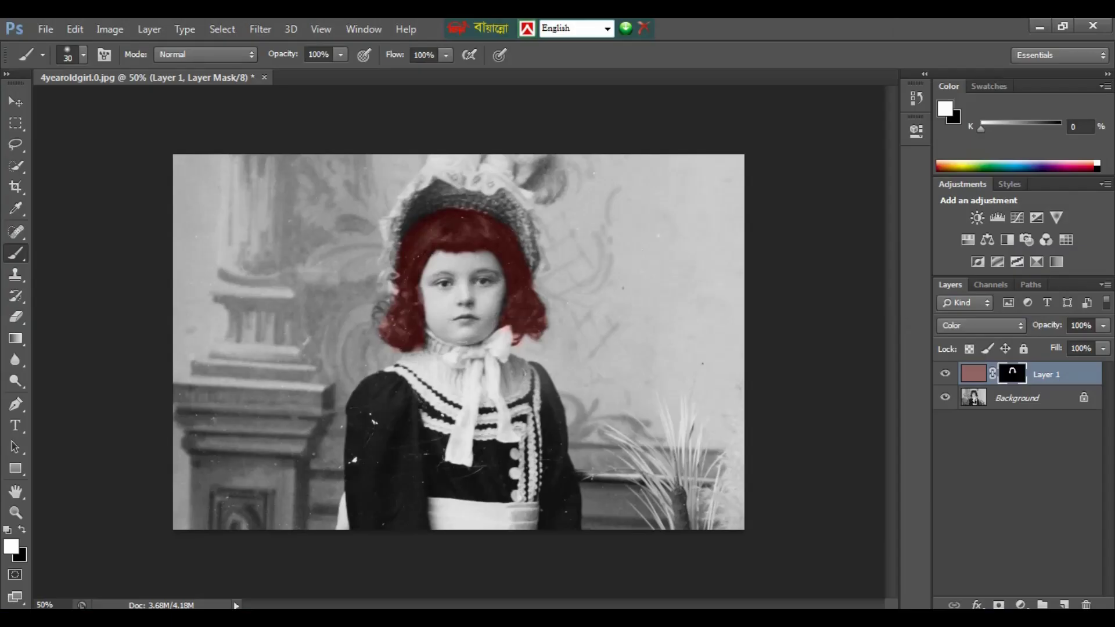
Add Layer 2 and fill it solid bright red #f20909 (R242, G9, B9).
click(1064, 604)
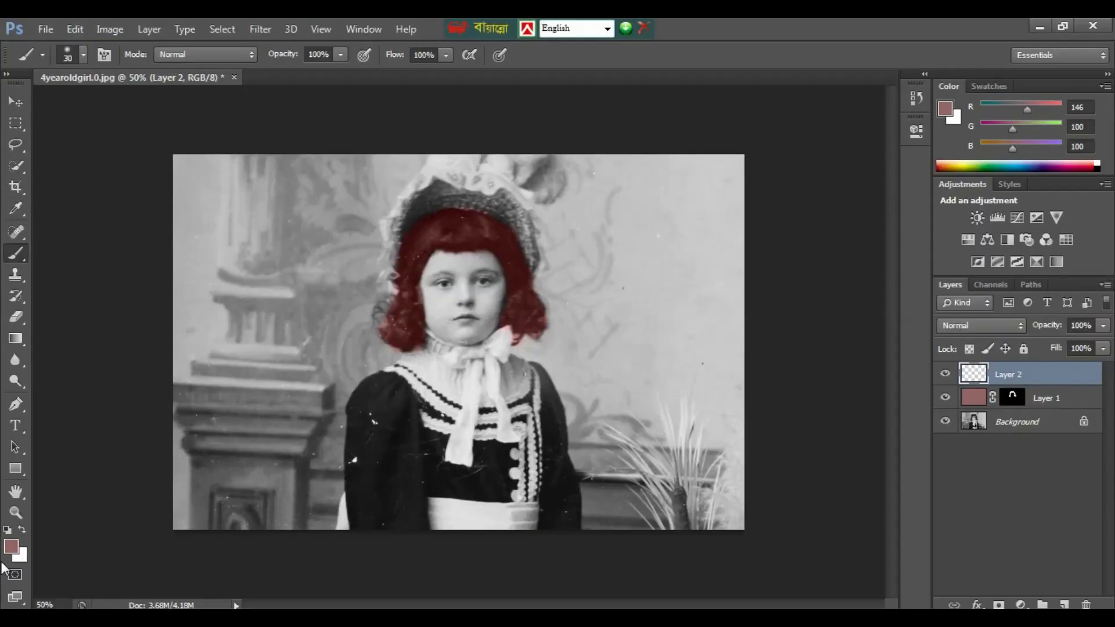
click(12, 548)
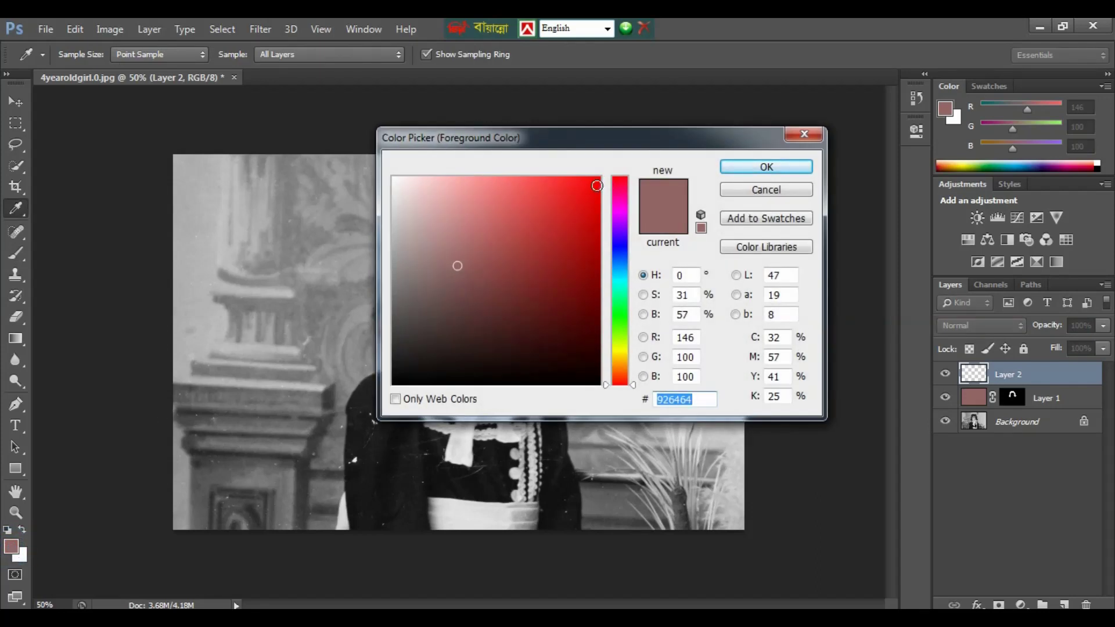
click(591, 187)
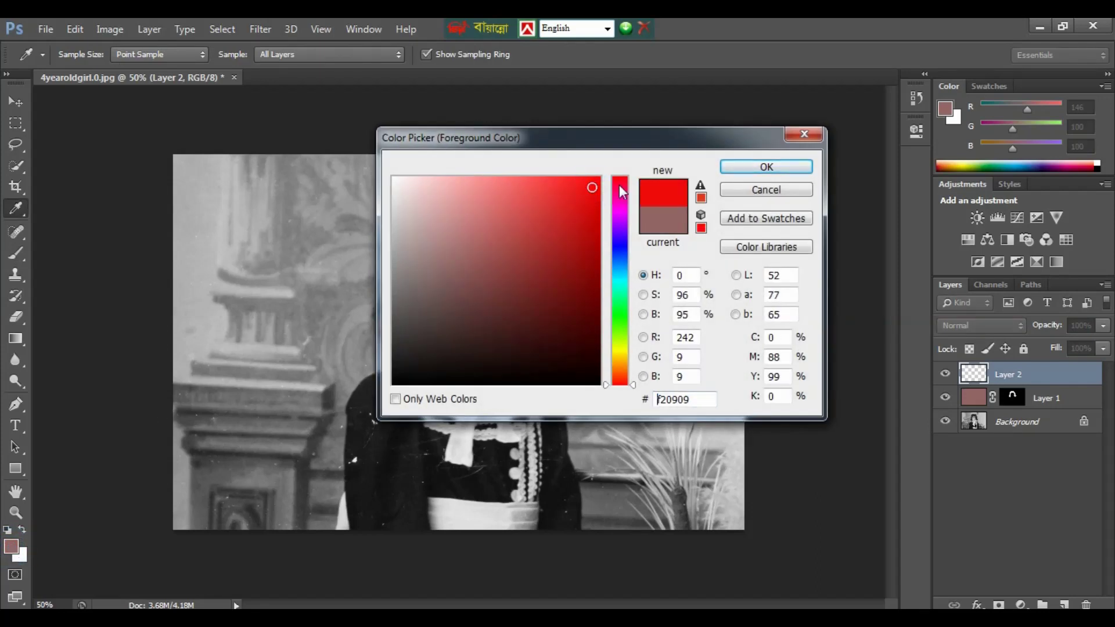
click(784, 173)
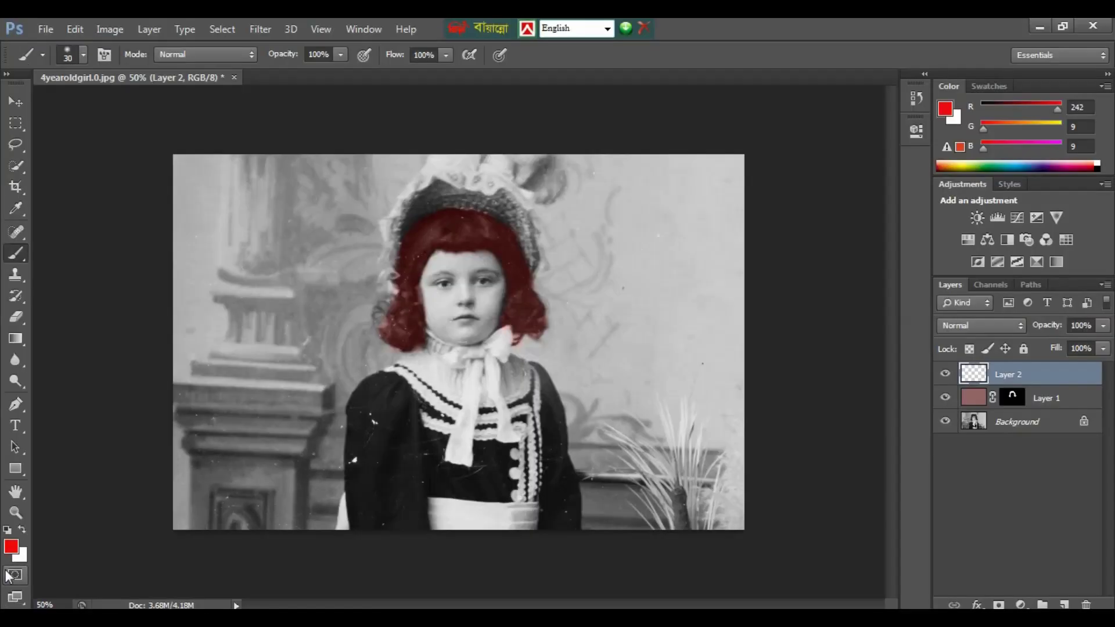
key(alt+BackSpace)
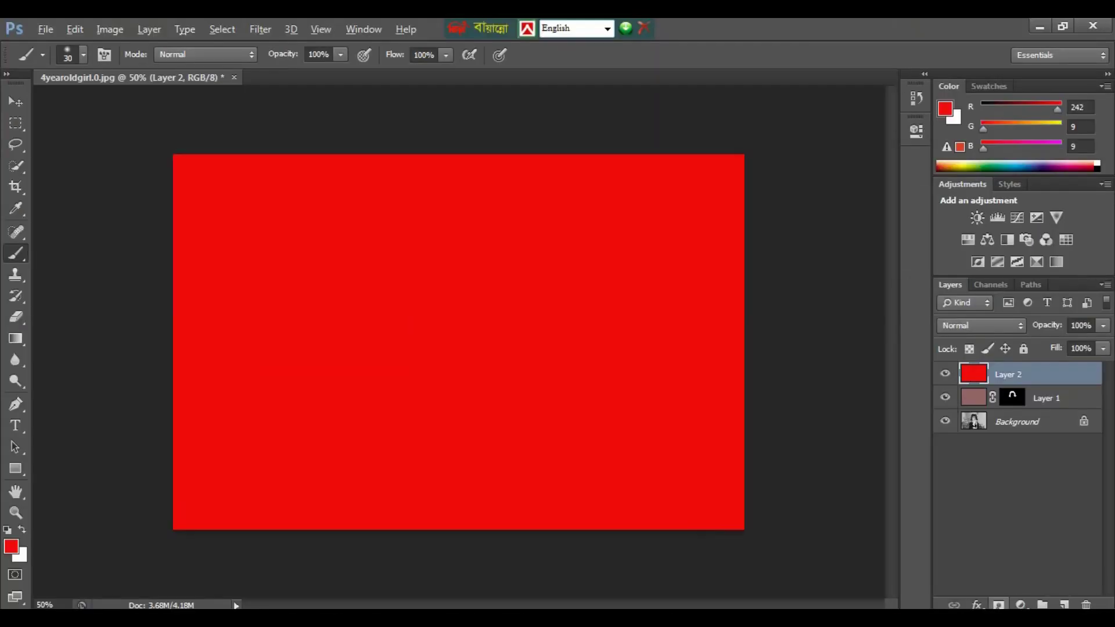
Give Layer 2 an all-black mask and set its blend mode to Color.
alt+click(999, 605)
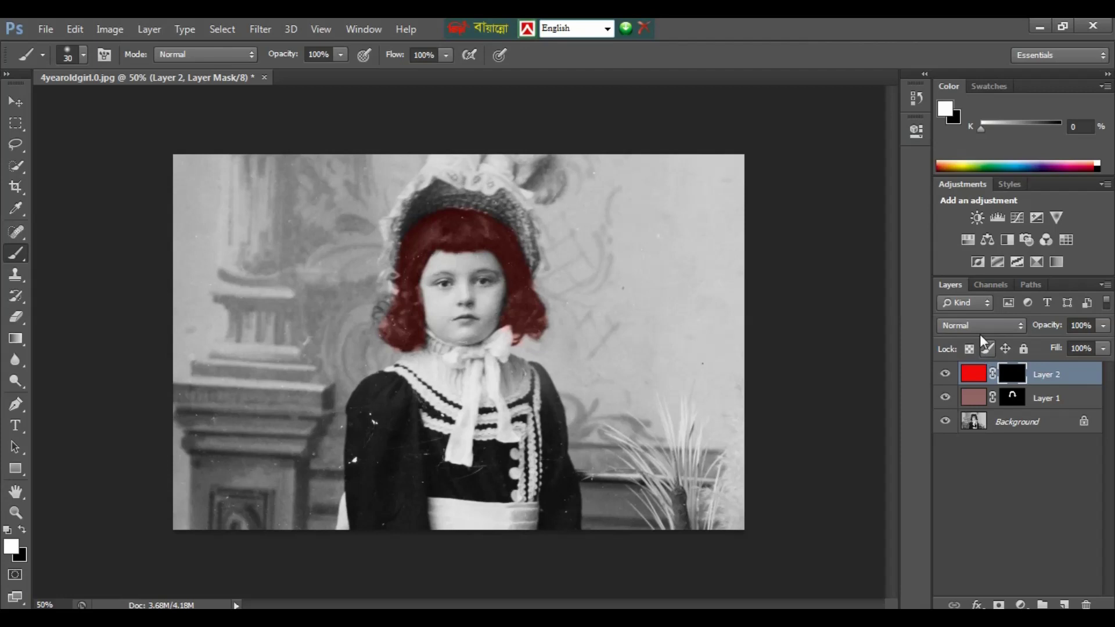
click(979, 326)
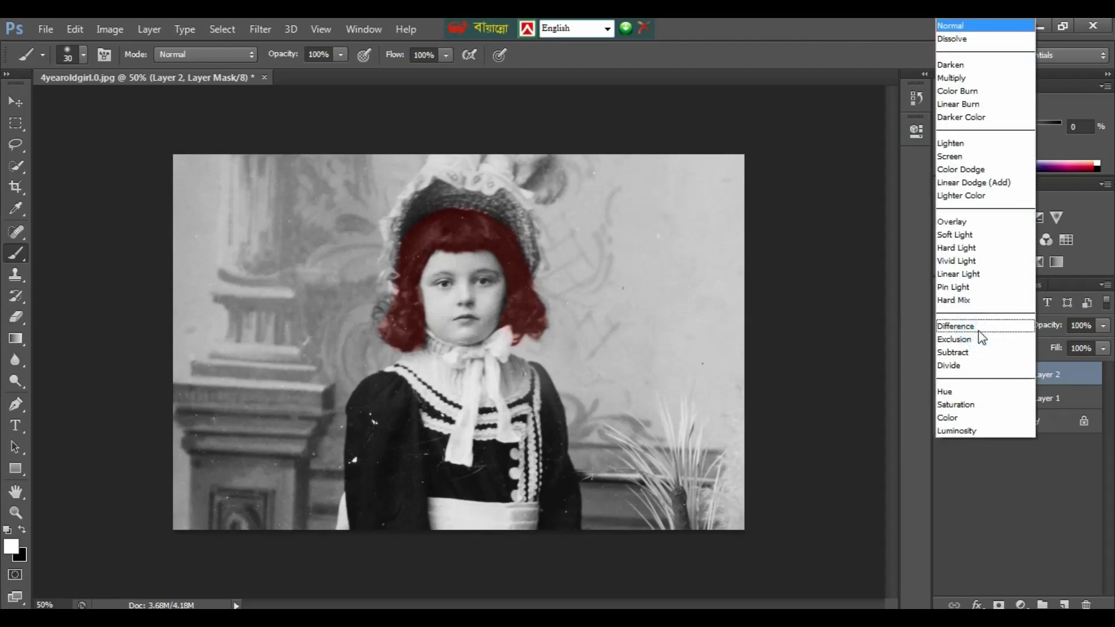
click(955, 419)
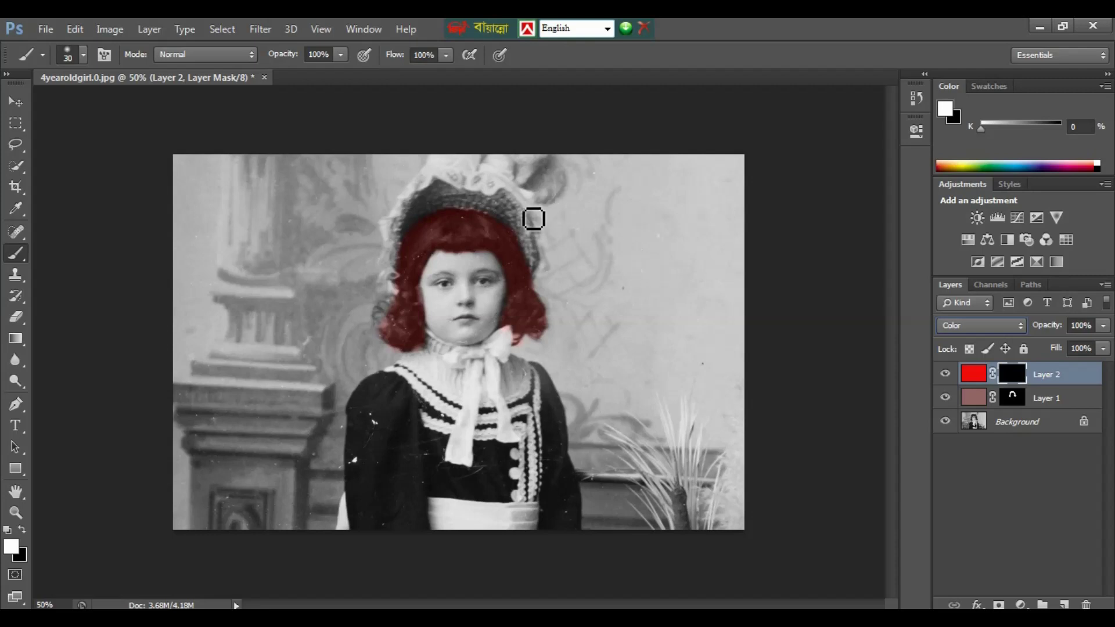
Paint the girl's hat bright red on Layer 2's mask, then add empty Layer 3.
mouse_move(514, 207)
mouse_down()
mouse_move(541, 272)
mouse_move(537, 233)
mouse_up()
key(ctrl+plus)
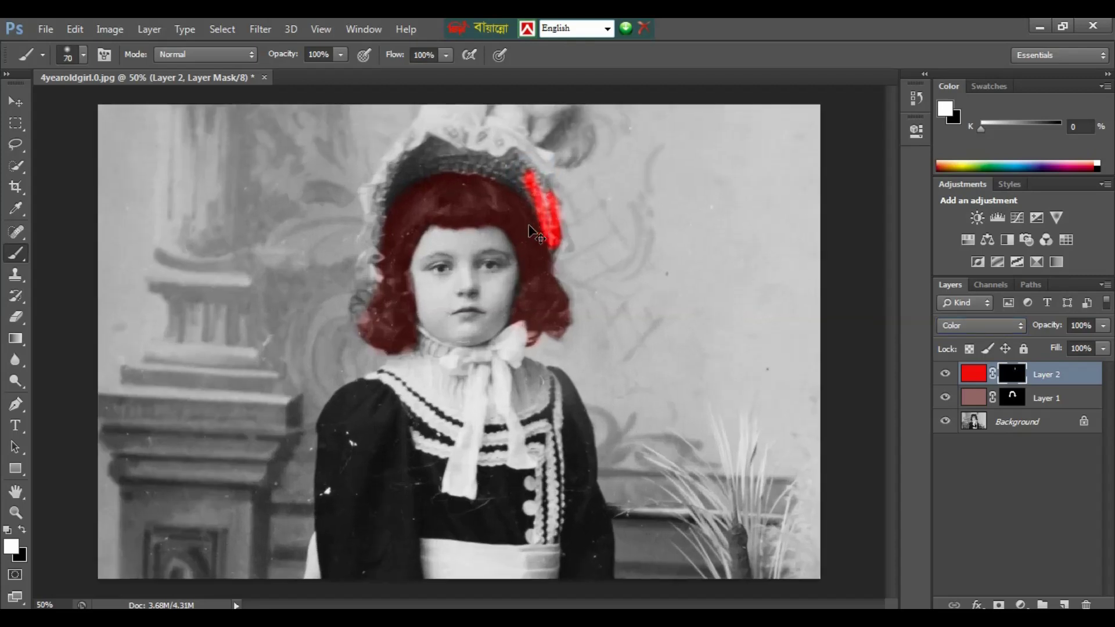
key(bracketright)
key(bracketright)
key(bracketright)
key(bracketright)
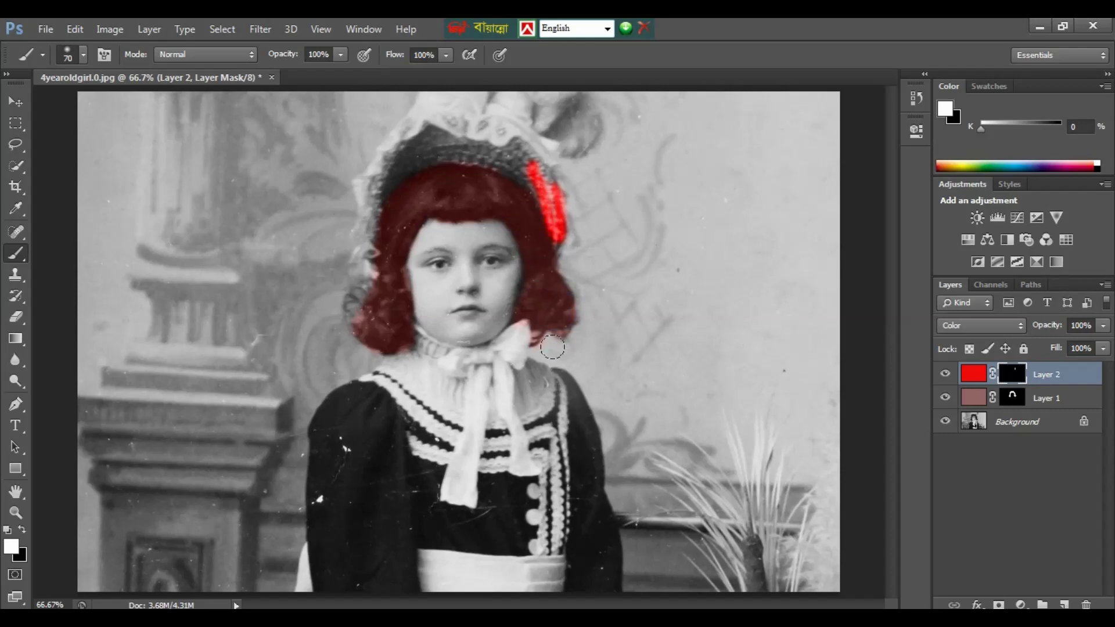
key(ctrl+plus)
mouse_move(554, 349)
mouse_down()
mouse_move(571, 449)
mouse_move(561, 501)
mouse_up()
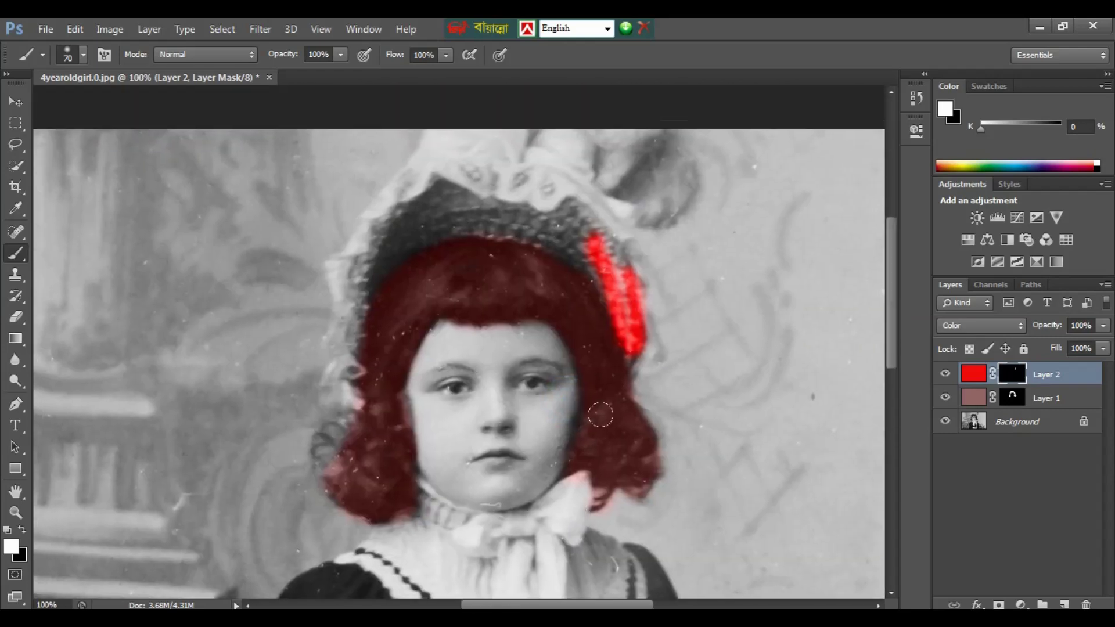
key(bracketleft)
key(bracketleft)
key(bracketleft)
click(636, 369)
mouse_move(636, 369)
mouse_down()
mouse_move(635, 288)
mouse_move(586, 219)
mouse_move(621, 245)
mouse_move(631, 281)
mouse_move(589, 223)
mouse_move(529, 188)
mouse_move(558, 210)
mouse_up()
mouse_move(478, 226)
mouse_down()
mouse_move(416, 236)
mouse_move(366, 297)
mouse_move(399, 251)
mouse_move(460, 220)
mouse_move(455, 201)
mouse_move(412, 216)
mouse_move(524, 201)
mouse_move(466, 189)
mouse_move(410, 208)
mouse_move(344, 323)
mouse_move(350, 401)
mouse_move(346, 263)
mouse_move(414, 185)
mouse_move(512, 166)
mouse_move(562, 177)
mouse_move(628, 221)
mouse_move(526, 182)
mouse_move(416, 191)
mouse_move(417, 171)
mouse_move(476, 143)
mouse_move(554, 163)
mouse_move(544, 142)
mouse_move(568, 170)
mouse_move(498, 150)
mouse_move(456, 154)
mouse_move(424, 175)
mouse_move(367, 264)
mouse_move(345, 393)
mouse_up()
key(ctrl+minus)
key(ctrl+minus)
key(ctrl+minus)
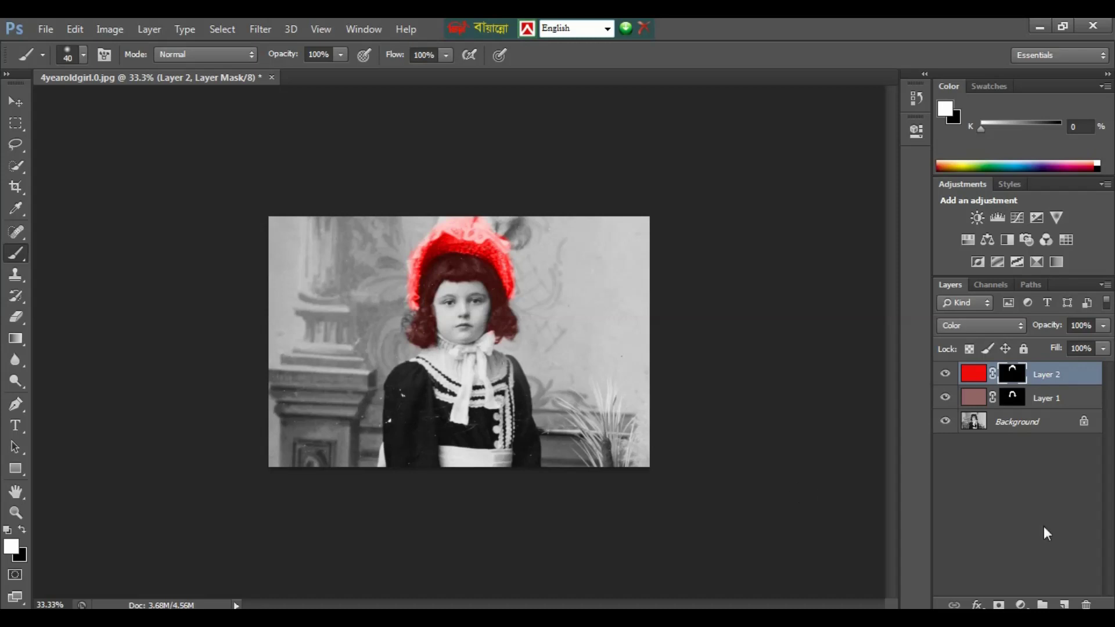
click(1065, 604)
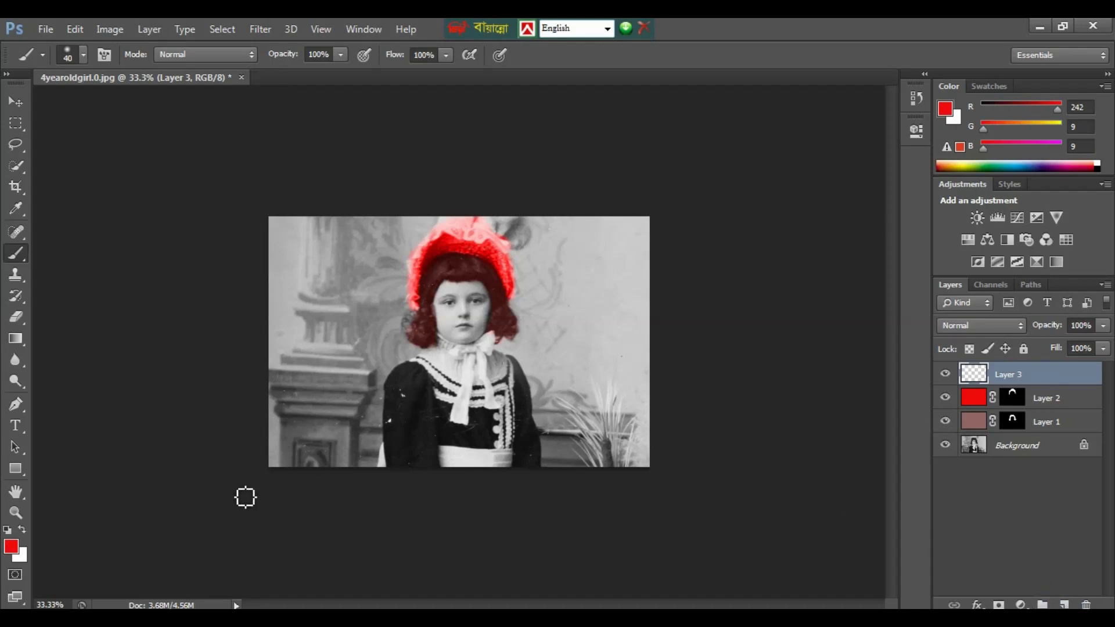
Set the foreground colour to deep blue #1e2cb0 (R30, G44, B176).
click(14, 549)
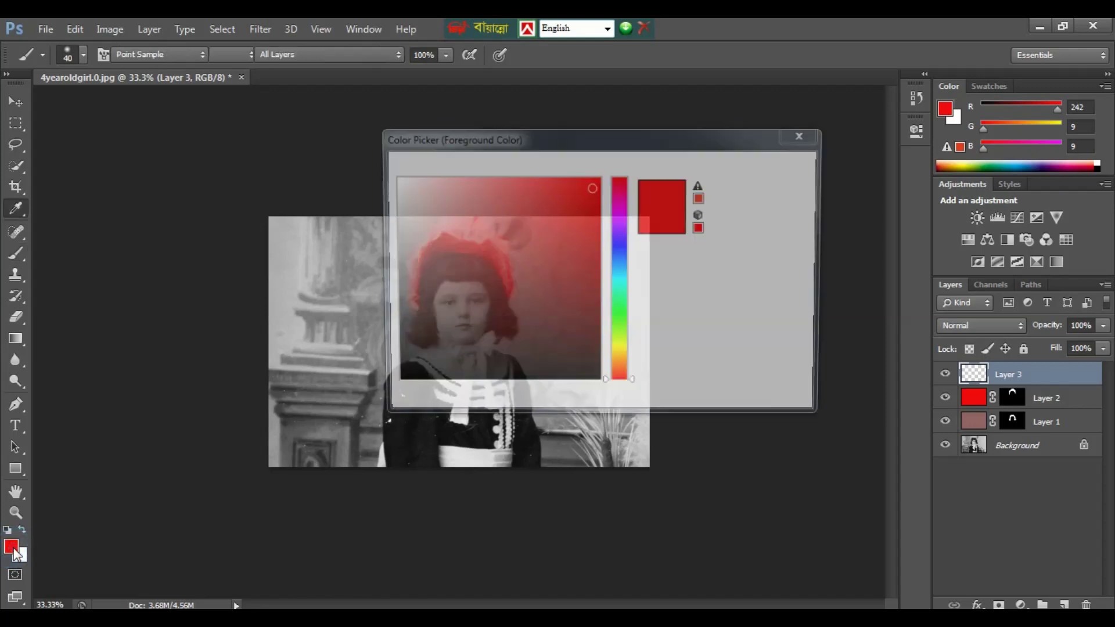
click(619, 249)
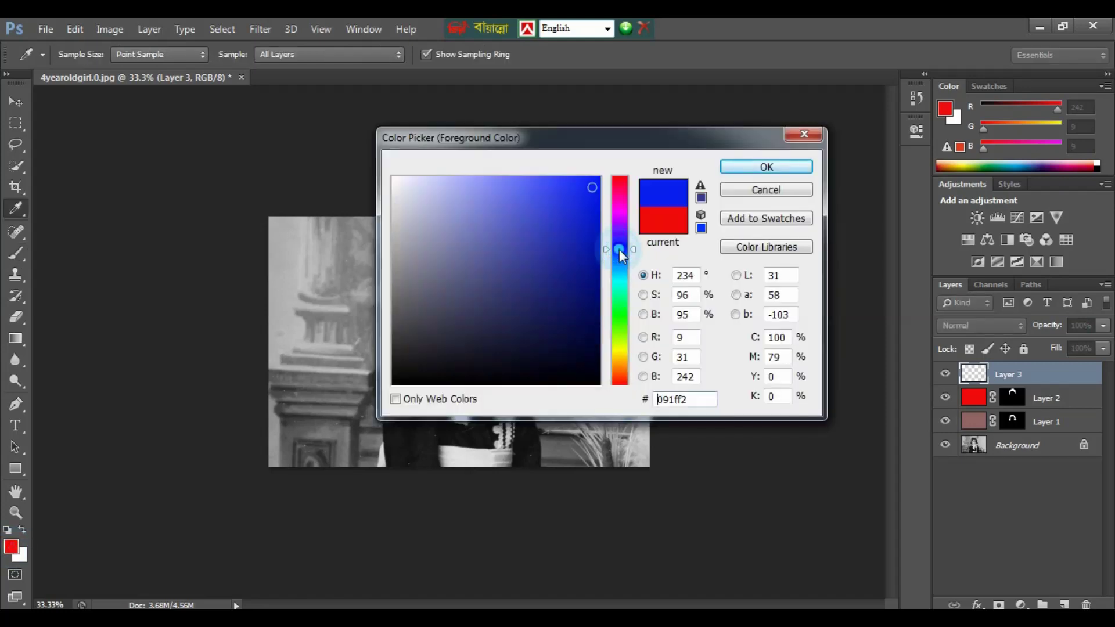
click(521, 266)
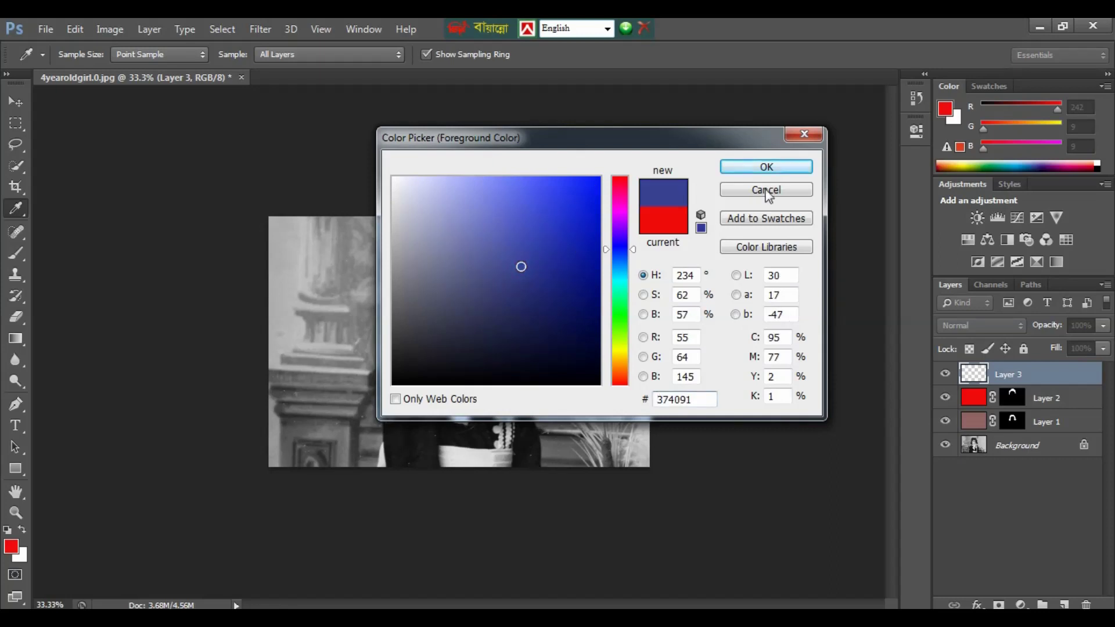
click(563, 239)
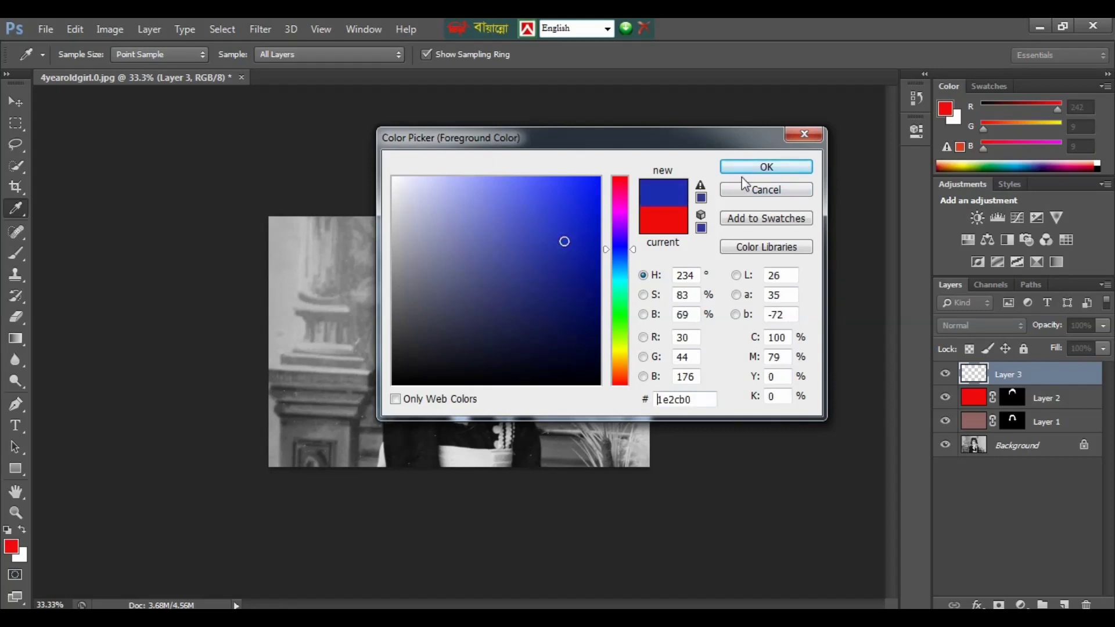
click(772, 168)
key(b)
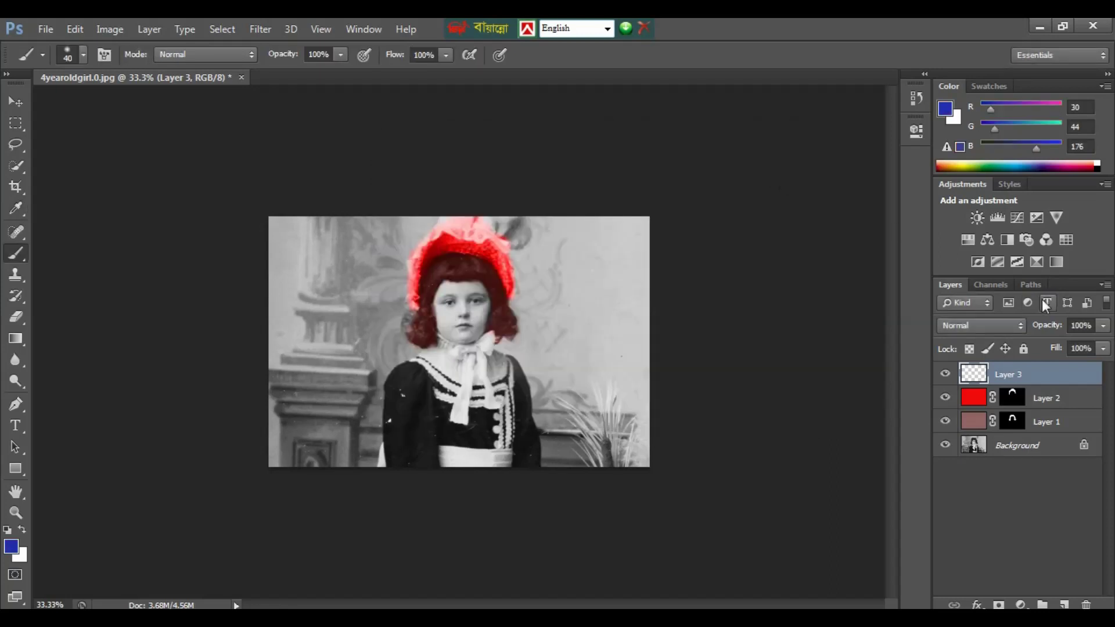
Fill Layer 3 with the deep blue, add a black mask, and set Color blend mode.
key(alt+BackSpace)
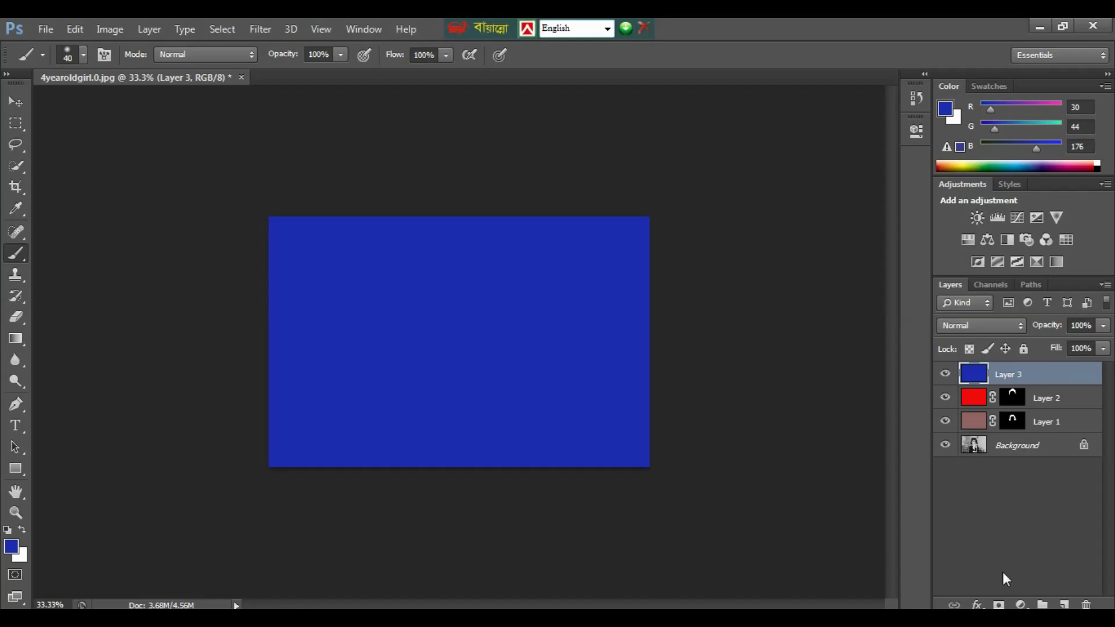
alt+click(999, 605)
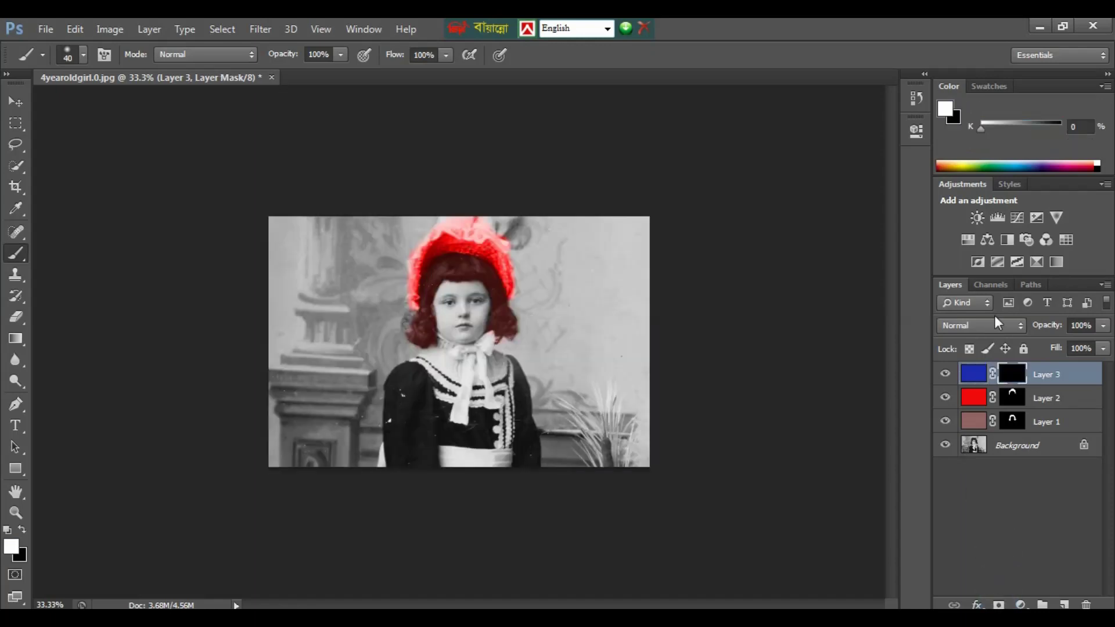
click(980, 330)
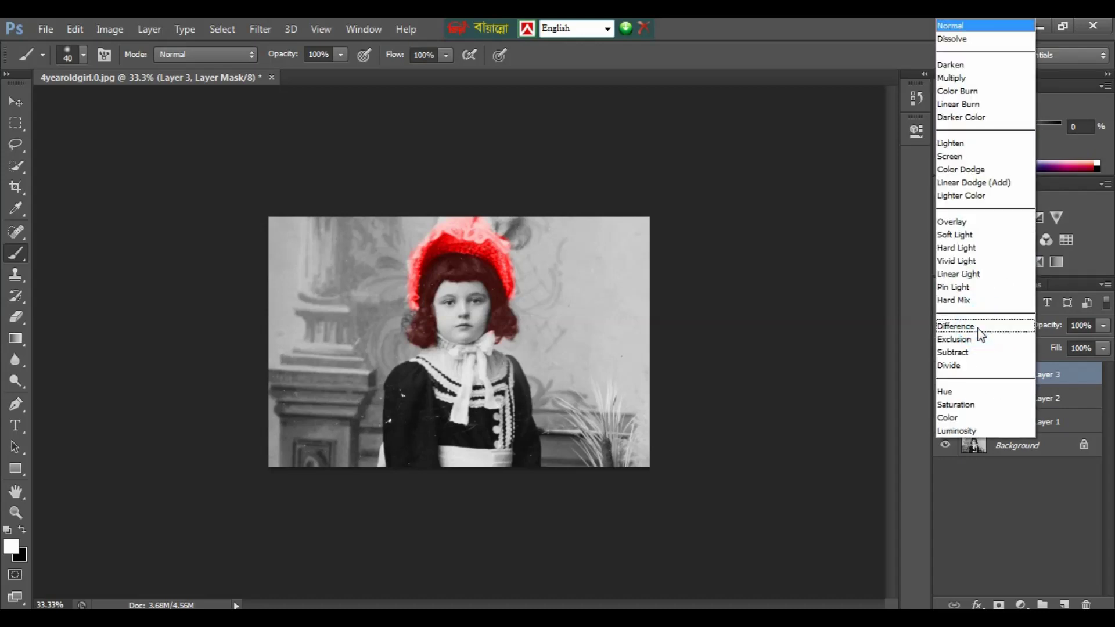
click(950, 419)
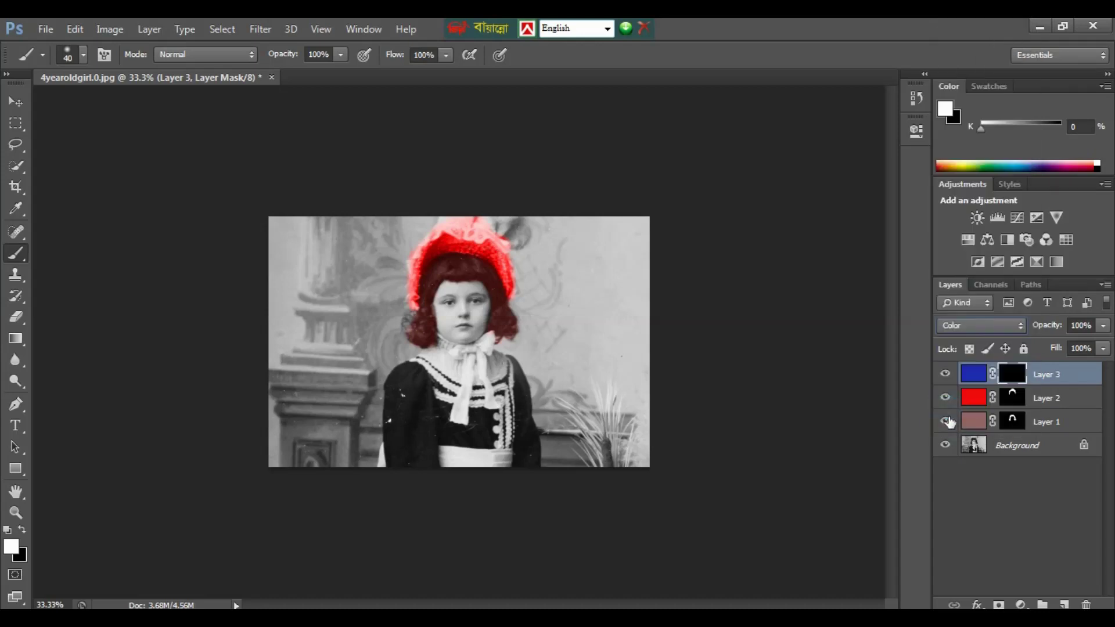
key(ctrl+plus)
key(ctrl+plus)
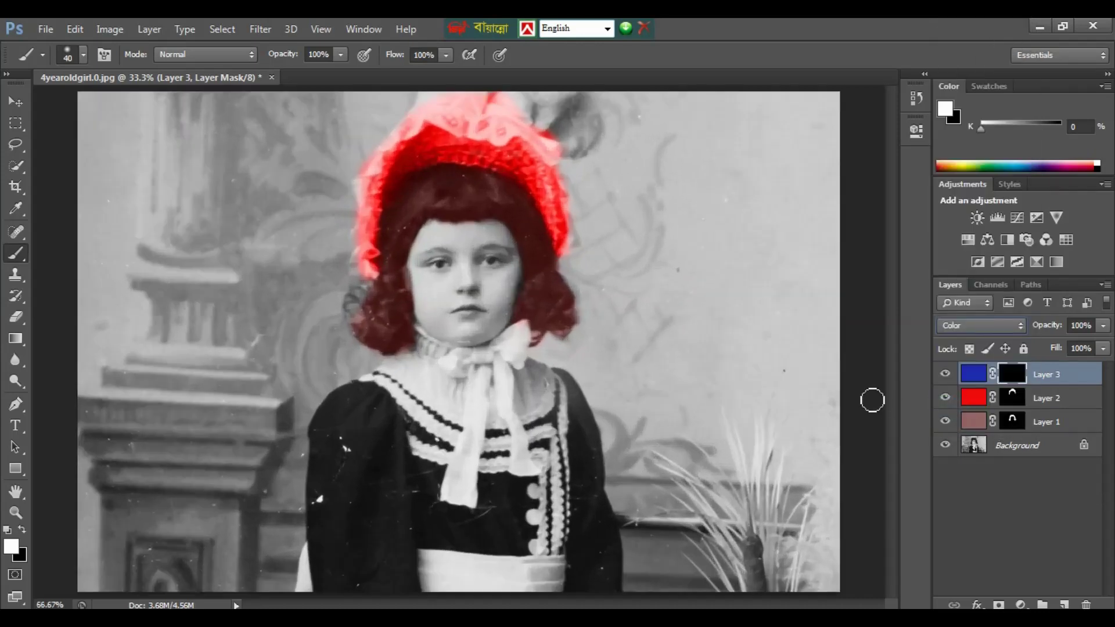
Paint Layer 3's mask white over the right sleeve and dress front to tint them blue.
key(ctrl+plus)
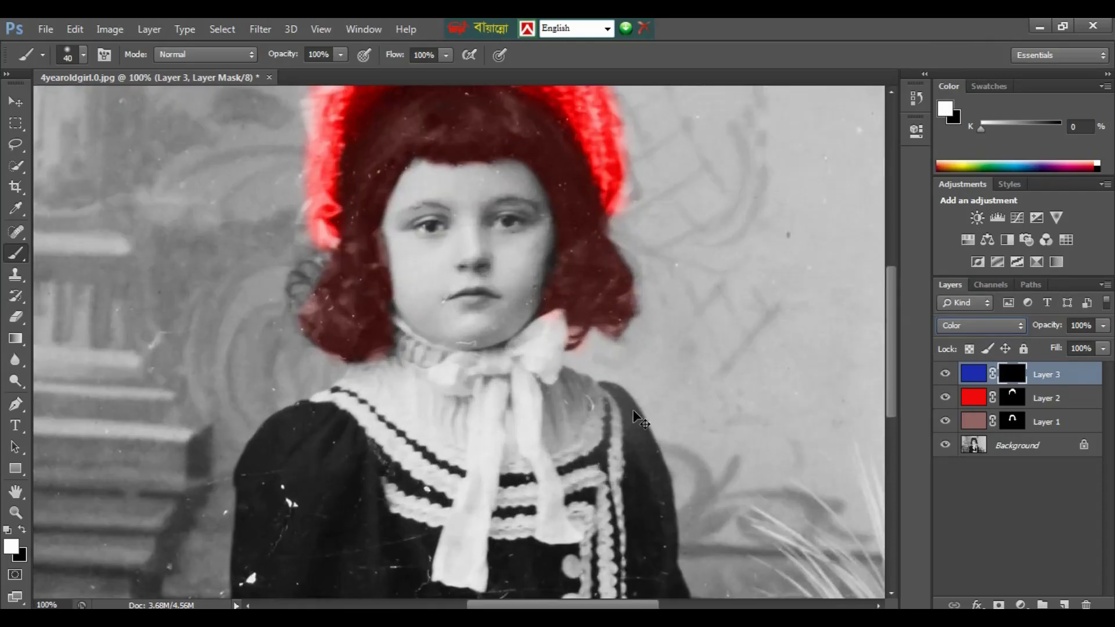
key(ctrl+minus)
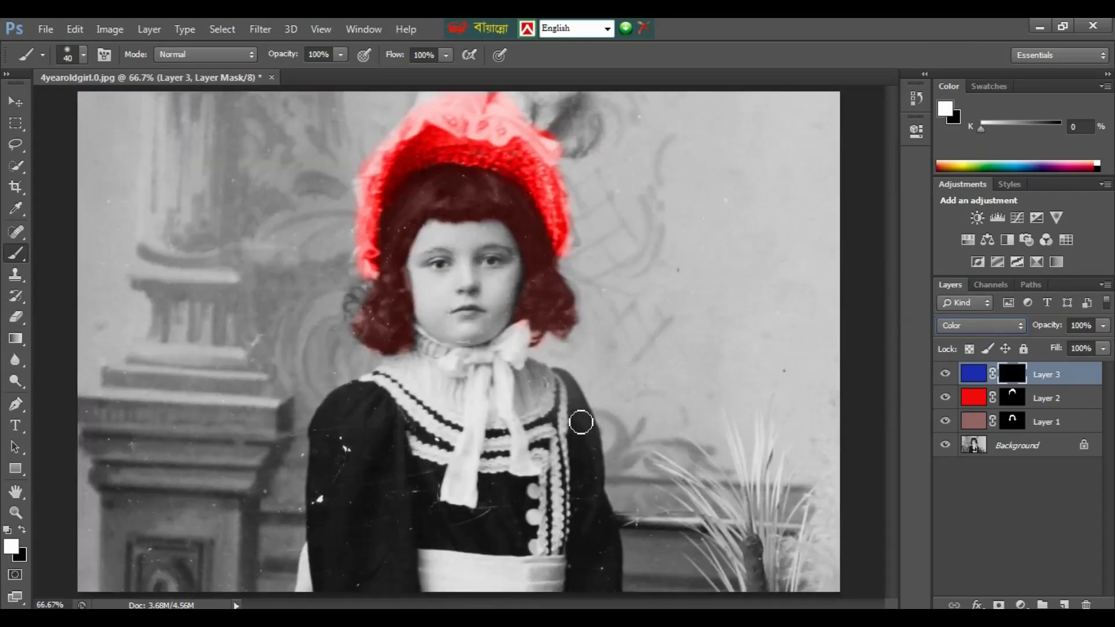
mouse_move(580, 440)
mouse_down()
mouse_move(591, 496)
mouse_move(567, 409)
mouse_move(590, 610)
mouse_move(588, 528)
mouse_move(608, 553)
mouse_up()
key(bracketright)
key(bracketright)
key(bracketright)
key(bracketright)
key(ctrl+minus)
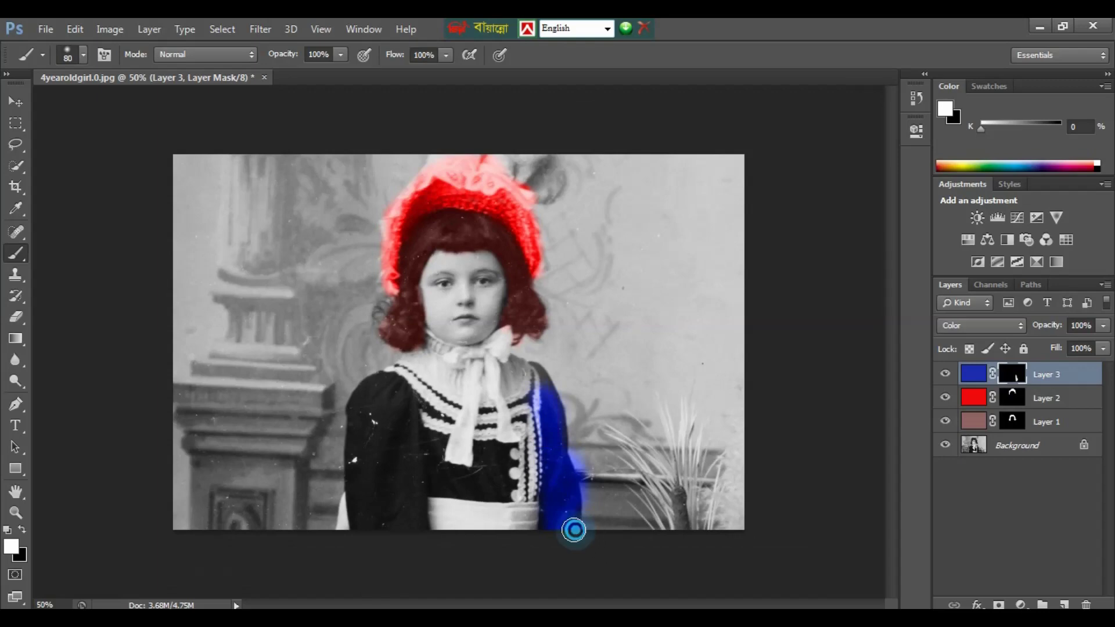
mouse_move(512, 480)
mouse_down()
mouse_move(518, 447)
mouse_move(460, 411)
mouse_move(369, 392)
mouse_move(410, 416)
mouse_move(376, 396)
mouse_move(408, 450)
mouse_move(410, 486)
mouse_move(391, 537)
mouse_move(364, 413)
mouse_move(360, 530)
mouse_move(355, 421)
mouse_up()
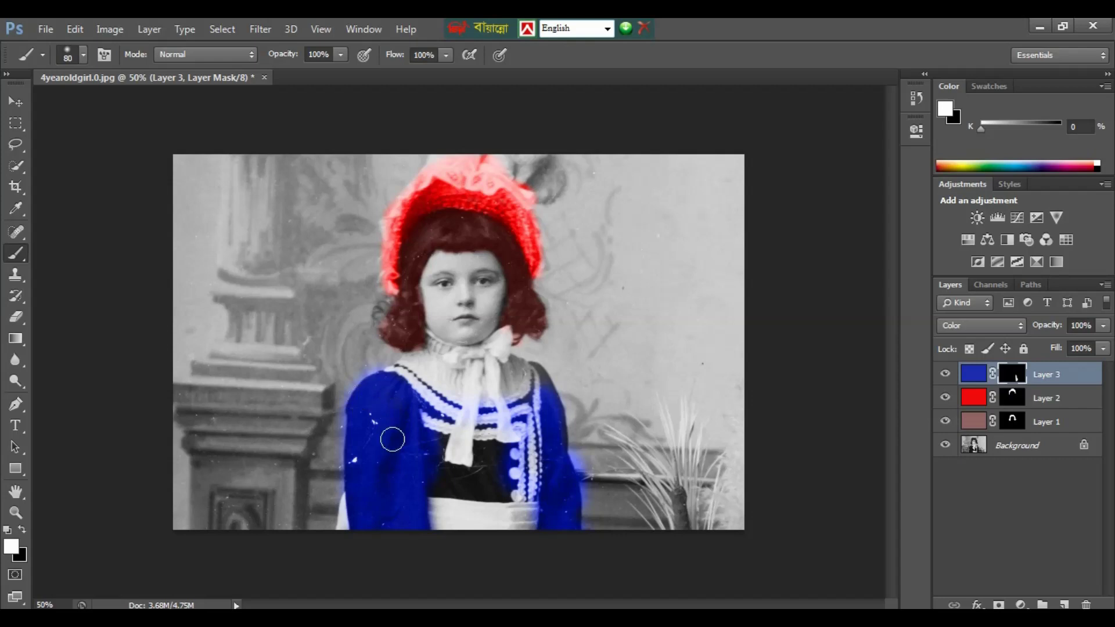
Tint the bodice and collar stripes blue with a smaller brush, then add a new empty Layer 4.
mouse_move(482, 435)
mouse_down()
mouse_move(456, 432)
mouse_move(509, 426)
mouse_move(530, 397)
mouse_move(508, 442)
mouse_move(451, 468)
mouse_move(507, 477)
mouse_move(427, 481)
mouse_move(515, 494)
mouse_move(432, 480)
mouse_up()
key(bracketleft)
key(bracketleft)
key(bracketleft)
key(bracketleft)
mouse_move(543, 413)
mouse_down()
mouse_move(542, 376)
mouse_move(552, 388)
mouse_move(539, 374)
mouse_up()
key(ctrl+plus)
key(ctrl+plus)
key(ctrl+plus)
key(ctrl+minus)
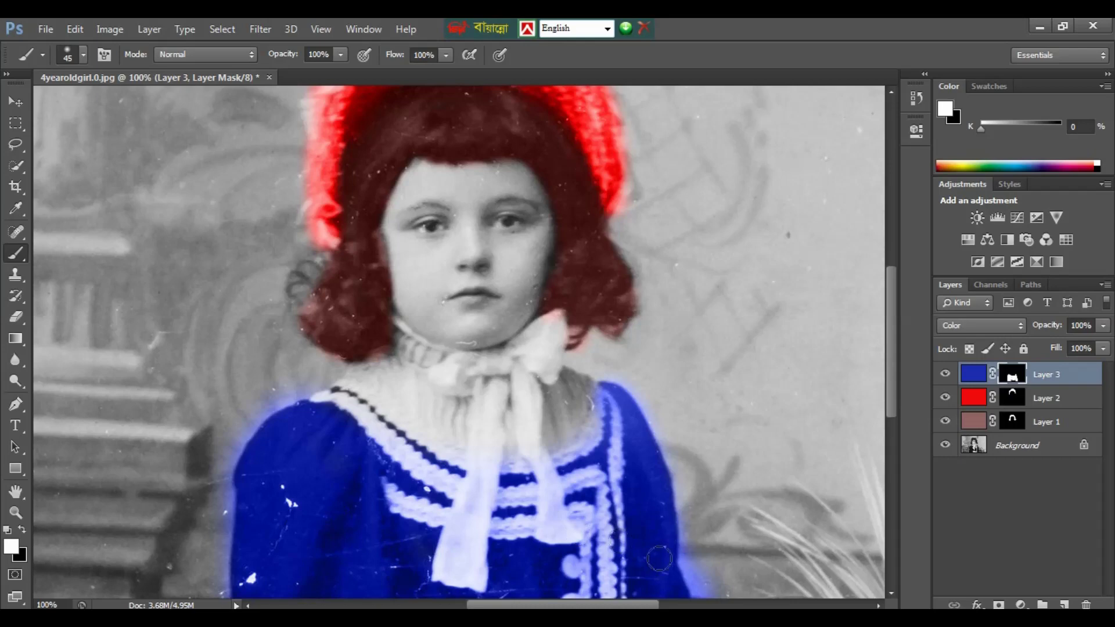
click(1065, 604)
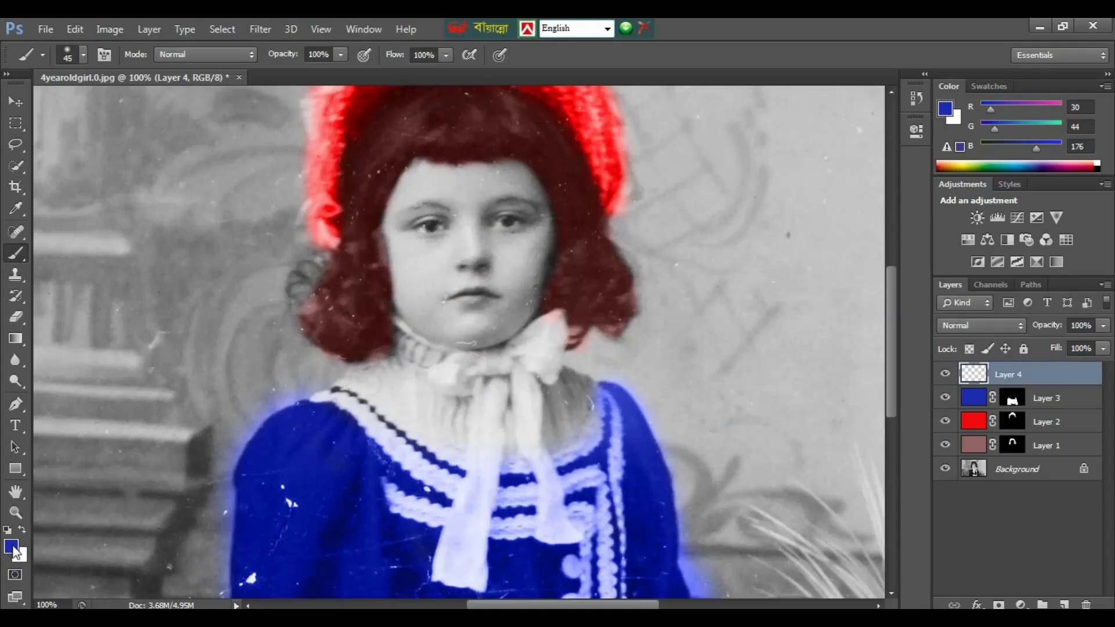
Set the foreground colour to the peach skin tone eca57a (R236 G165 B122).
click(13, 548)
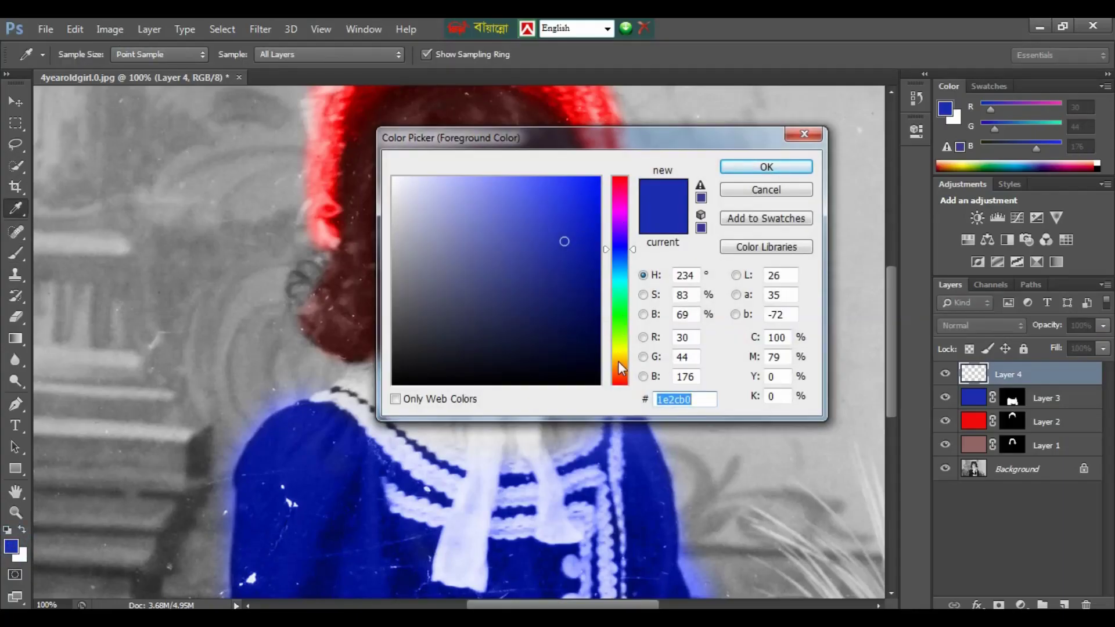
click(620, 371)
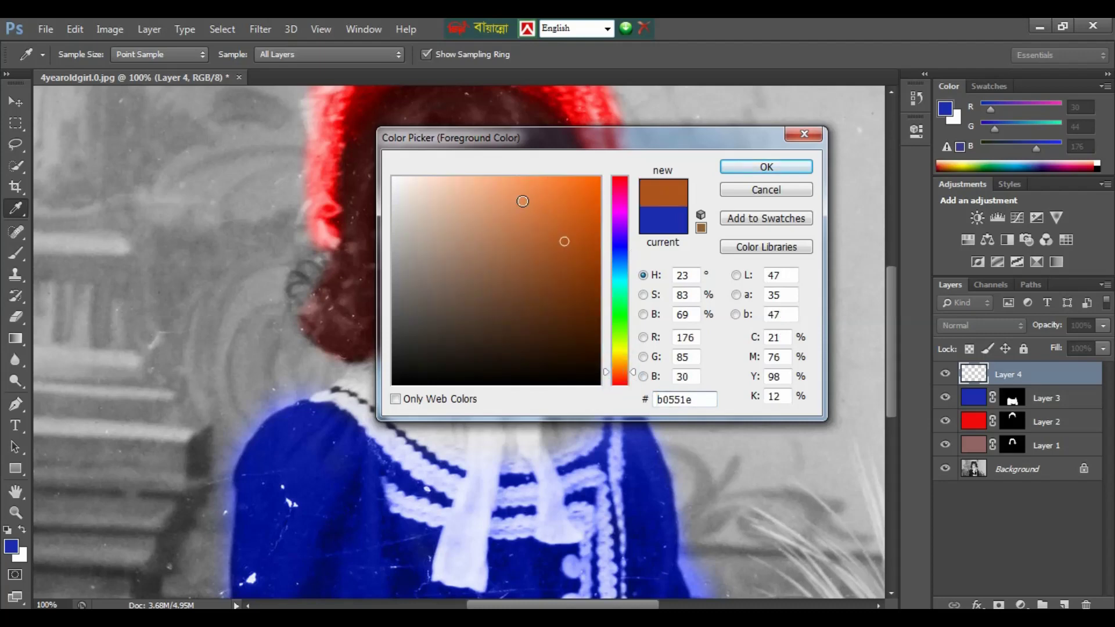
click(504, 195)
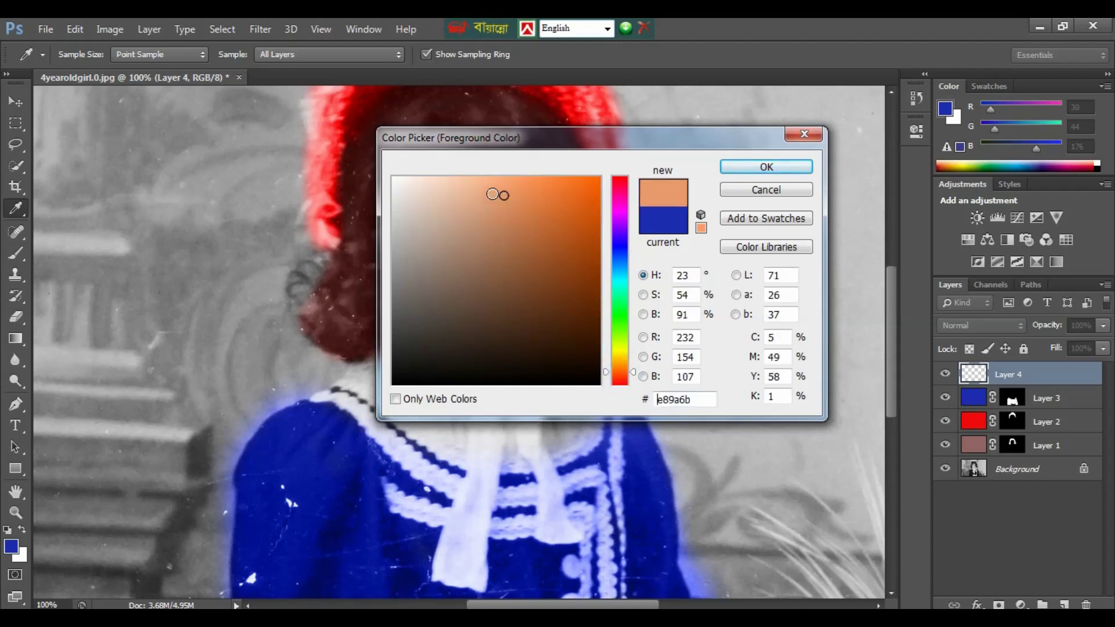
click(493, 193)
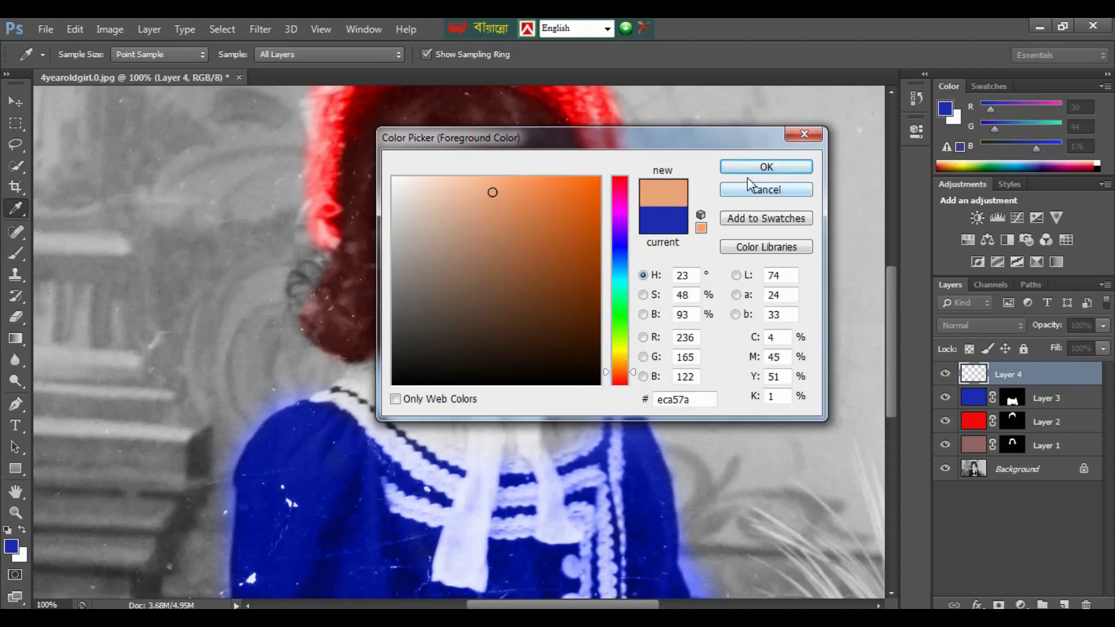
click(764, 167)
Fill Layer 4 with the peach skin tone so it covers the whole photo.
key(b)
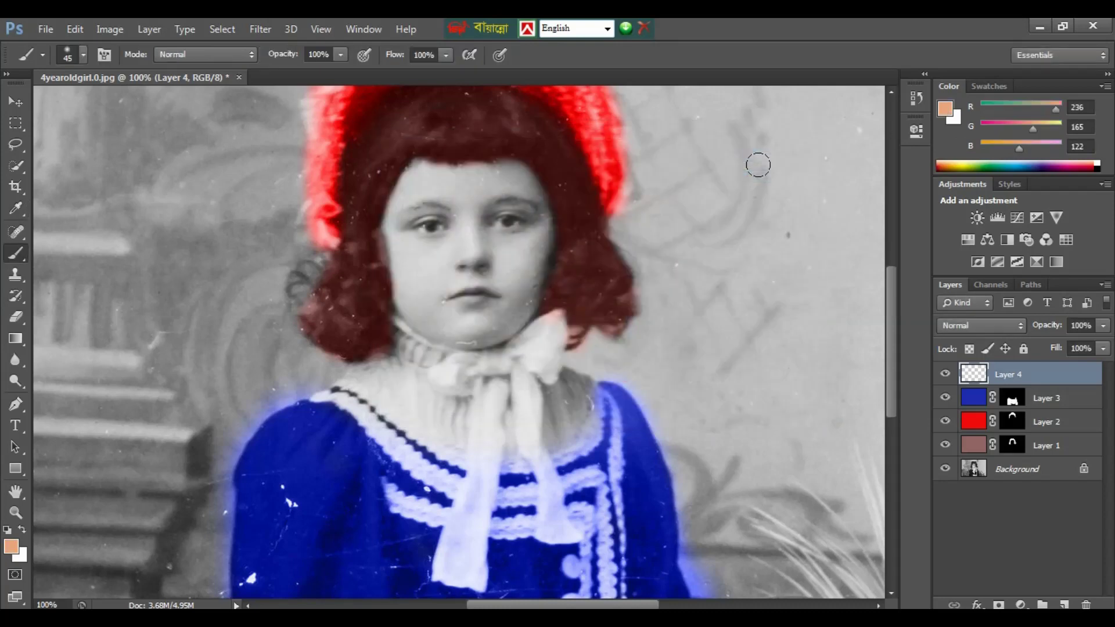
click(16, 573)
key(alt+BackSpace)
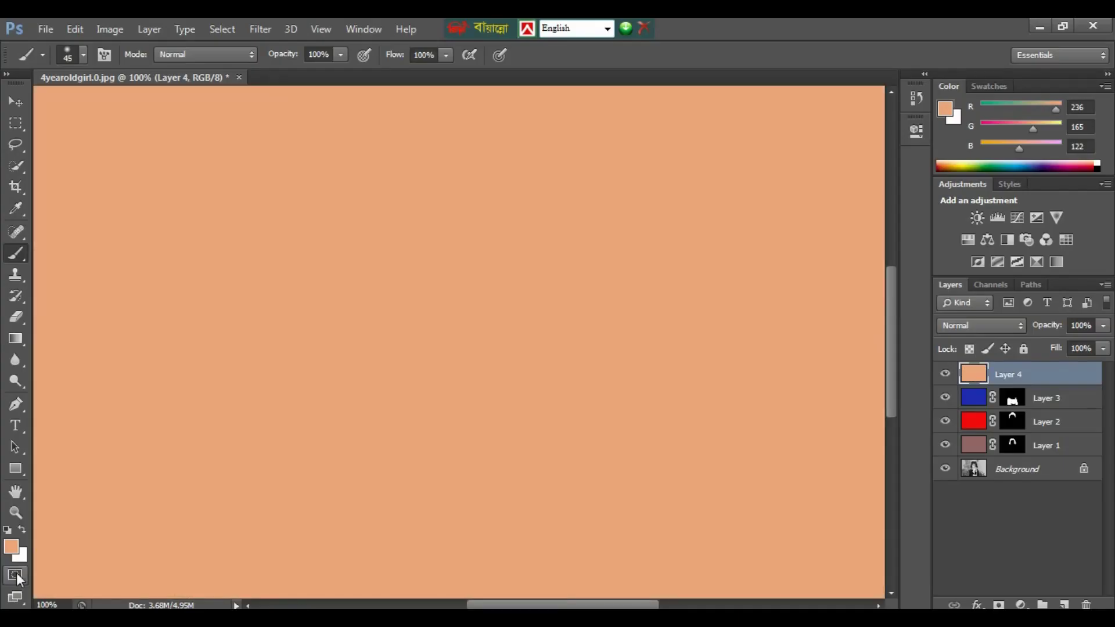
key(ctrl+minus)
key(ctrl+minus)
key(ctrl+minus)
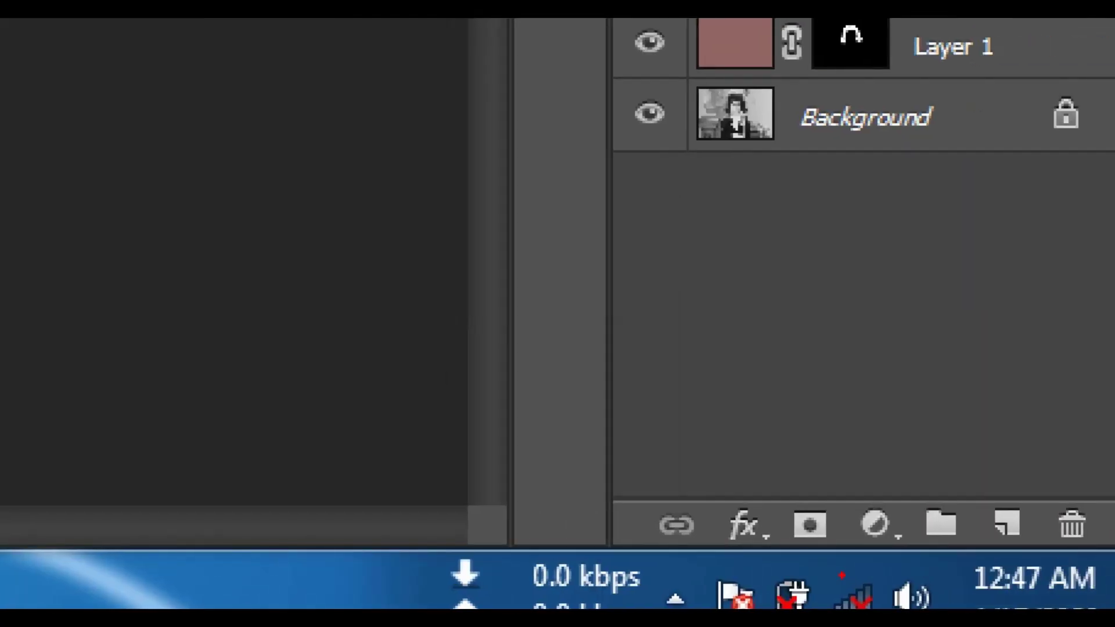
drag(783, 507, 831, 540)
mouse_move(825, 498)
mouse_down()
mouse_move(790, 501)
mouse_move(801, 552)
mouse_up()
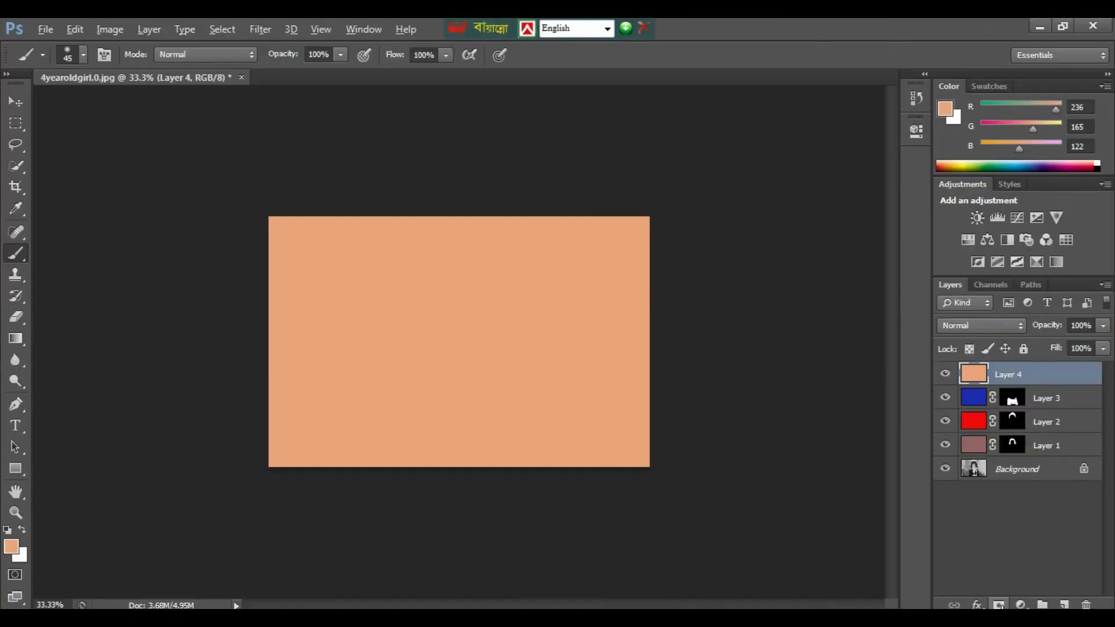
Hide Layer 4's peach fill behind a black mask and set its blend mode to Color.
alt+click(999, 604)
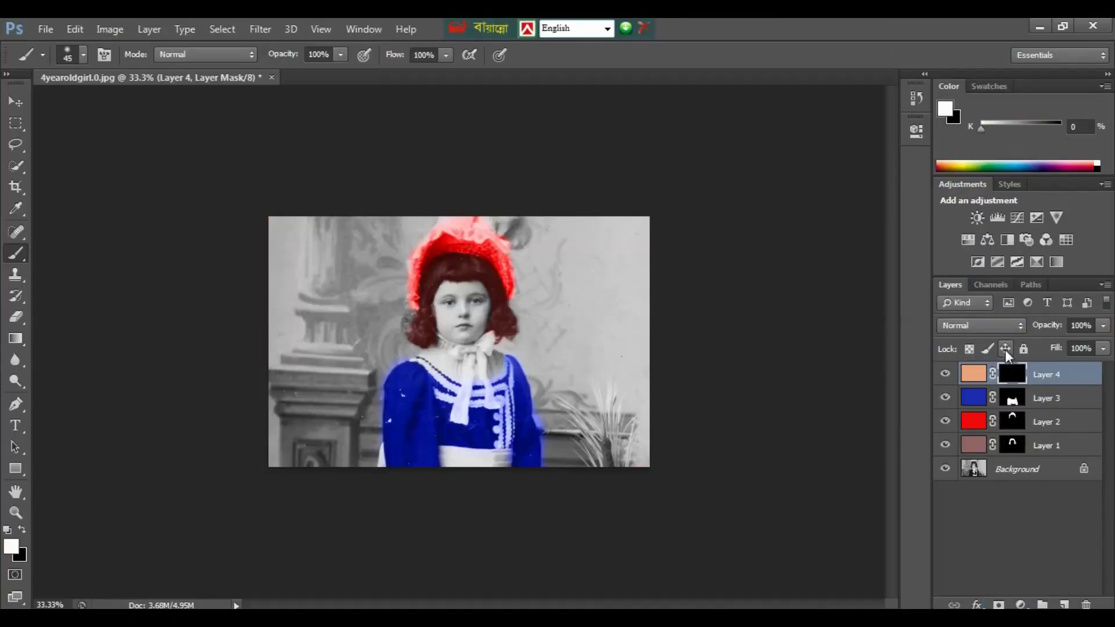
click(986, 326)
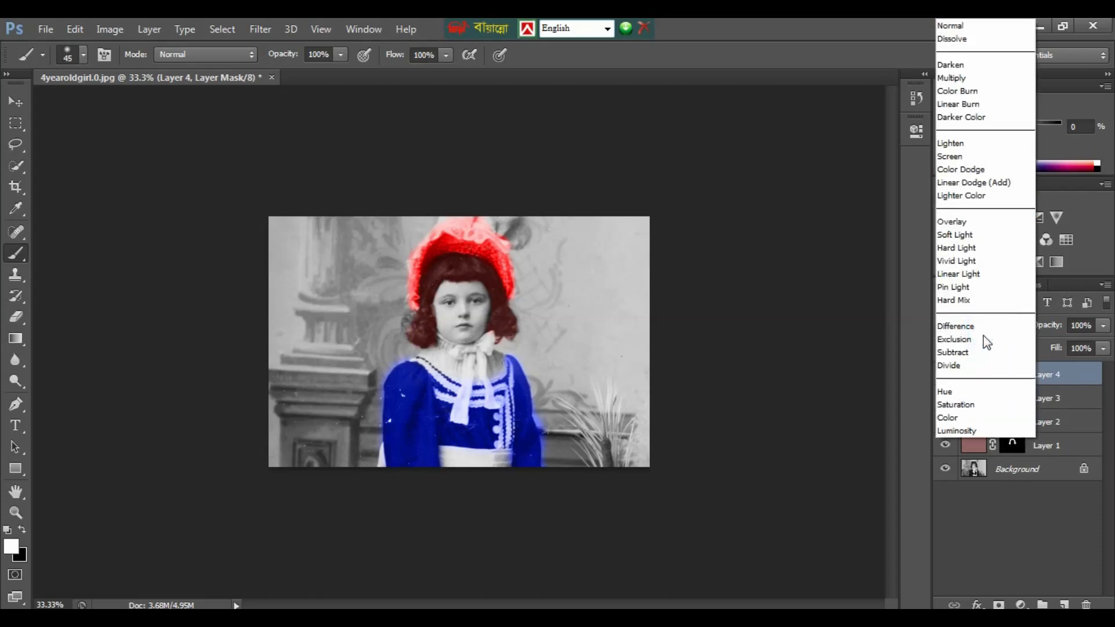
click(949, 417)
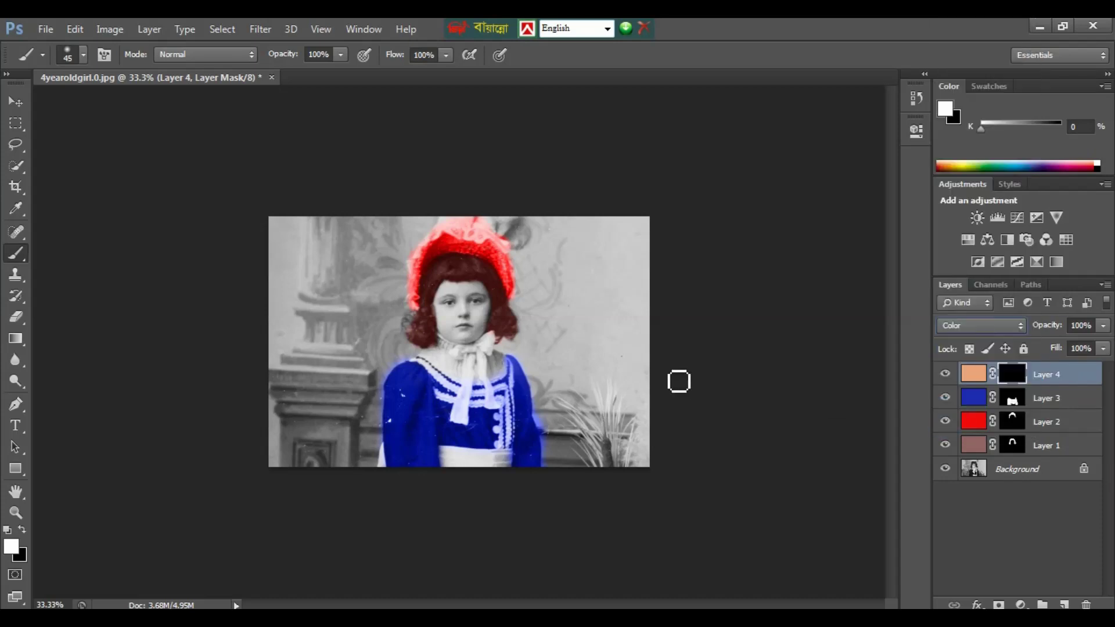
At 100%, paint the mask over the cheek, chin and forehead with a 35 px brush to tint them peach.
key(ctrl+plus)
key(ctrl+plus)
key(ctrl+plus)
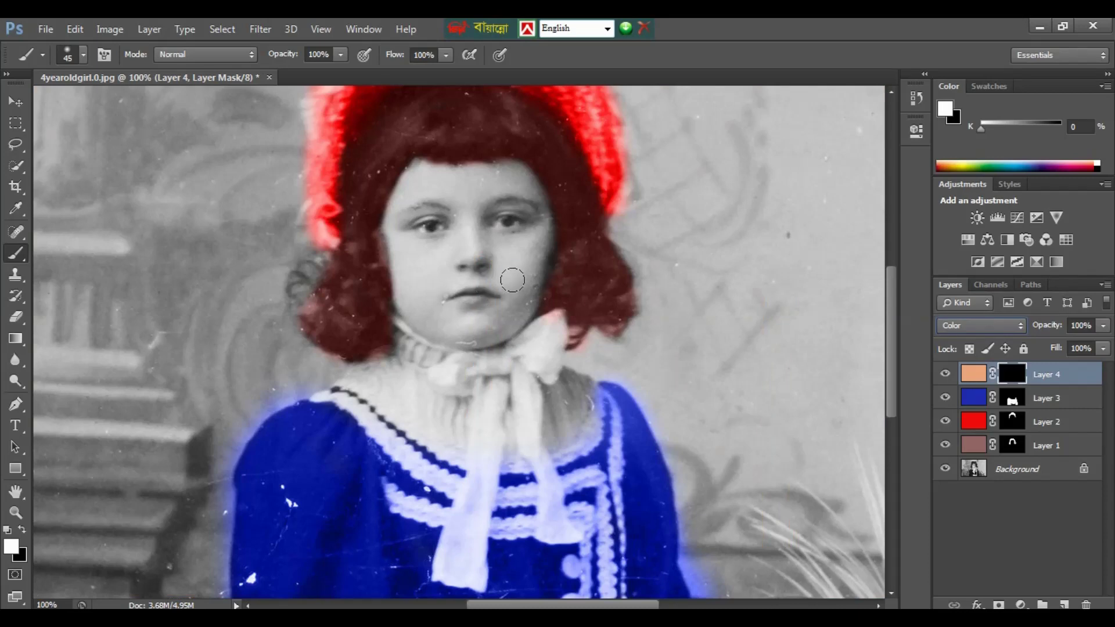
click(512, 280)
key(bracketleft)
mouse_move(515, 283)
mouse_down()
mouse_move(534, 296)
mouse_move(514, 323)
mouse_move(464, 335)
mouse_move(496, 319)
mouse_move(439, 313)
mouse_move(398, 282)
mouse_move(433, 330)
mouse_move(491, 331)
mouse_move(512, 300)
mouse_move(498, 329)
mouse_move(471, 342)
mouse_move(518, 321)
mouse_move(463, 333)
mouse_move(429, 317)
mouse_up()
mouse_move(406, 263)
mouse_down()
mouse_move(423, 169)
mouse_move(514, 172)
mouse_move(536, 198)
mouse_move(543, 262)
mouse_move(538, 201)
mouse_move(496, 188)
mouse_move(418, 193)
mouse_move(440, 195)
mouse_move(457, 227)
mouse_move(474, 225)
mouse_move(473, 190)
mouse_move(471, 237)
mouse_move(436, 280)
mouse_move(483, 279)
mouse_move(494, 268)
mouse_move(484, 247)
mouse_move(509, 273)
mouse_up()
At 300%, paint skin tone over the eyelids and right eyebrow, undoing the stroke that tinted the iris.
key(ctrl+plus)
key(ctrl+plus)
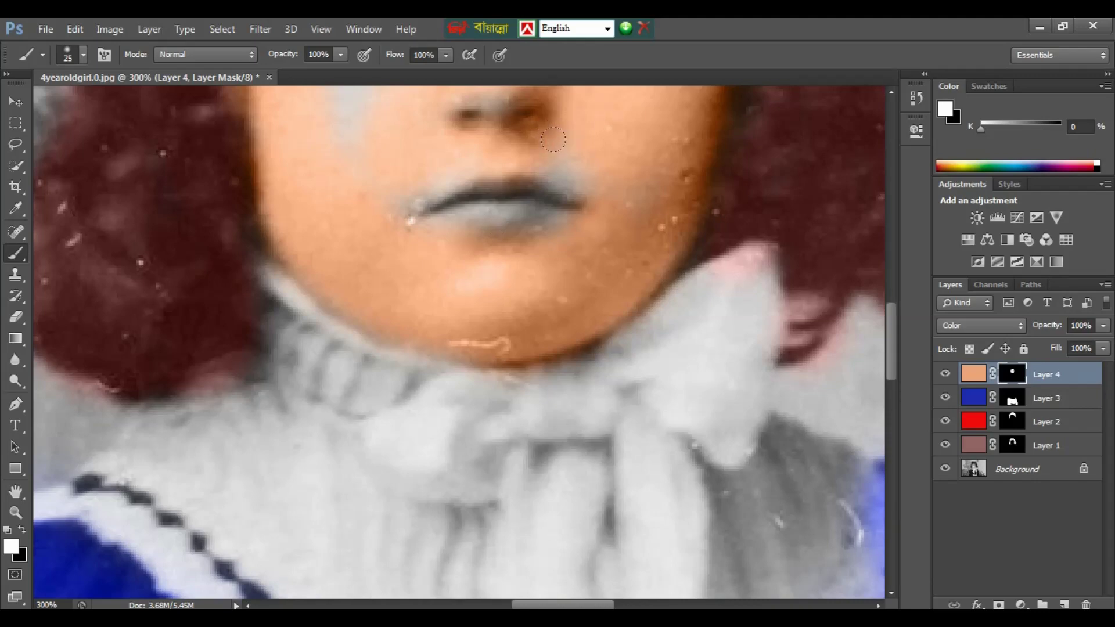
drag(562, 149, 582, 293)
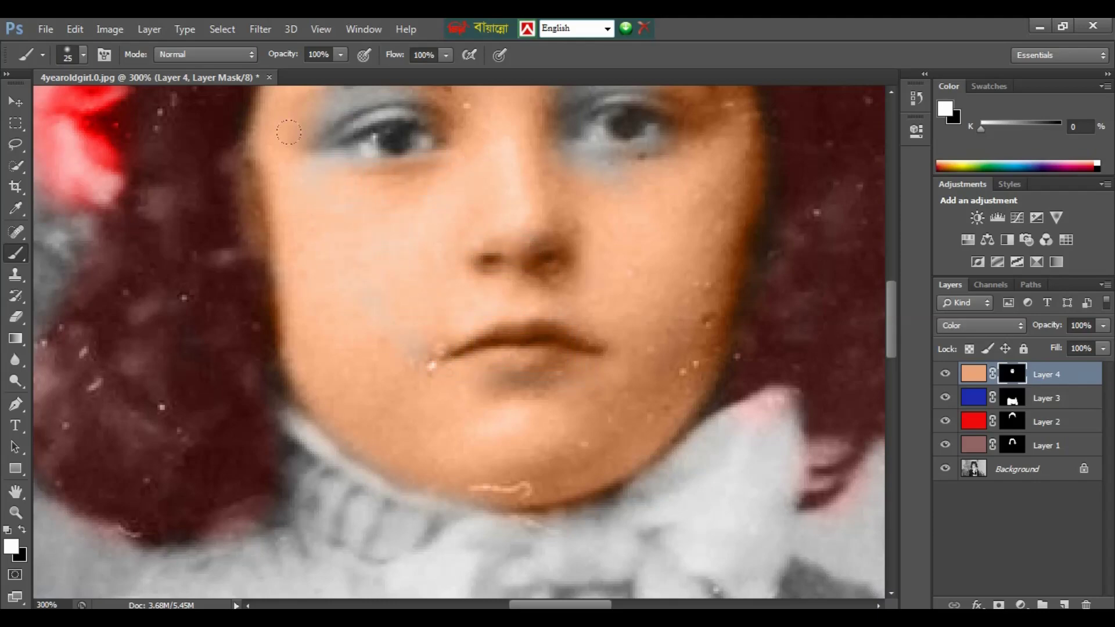
drag(440, 204, 448, 351)
mouse_move(423, 226)
mouse_down()
mouse_move(337, 241)
mouse_move(367, 232)
mouse_up()
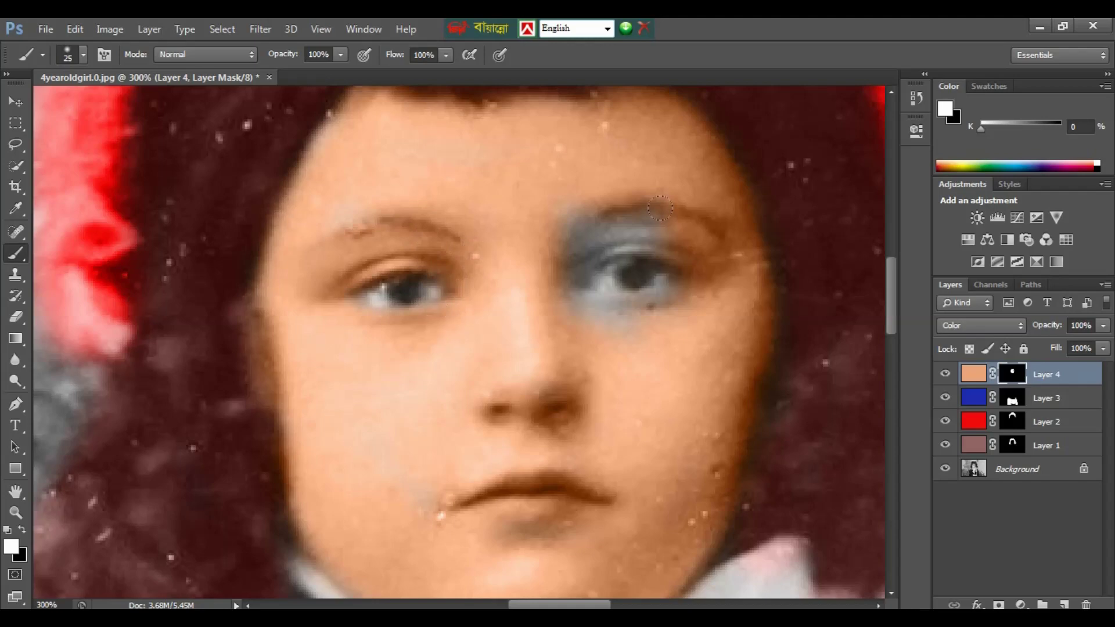
drag(660, 208, 555, 226)
key(ctrl+z)
key(ctrl+0)
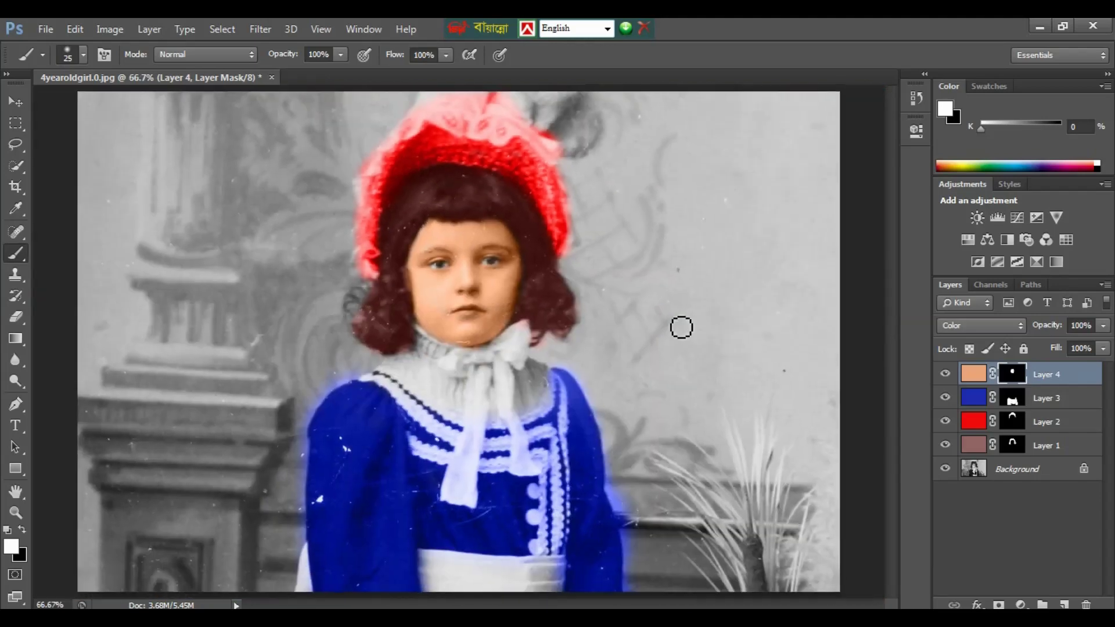
key(ctrl+plus)
key(ctrl+plus)
key(ctrl+plus)
Target Layer 1's mask and paint over both irises to tint them brown.
scroll(660, 286, up, 3)
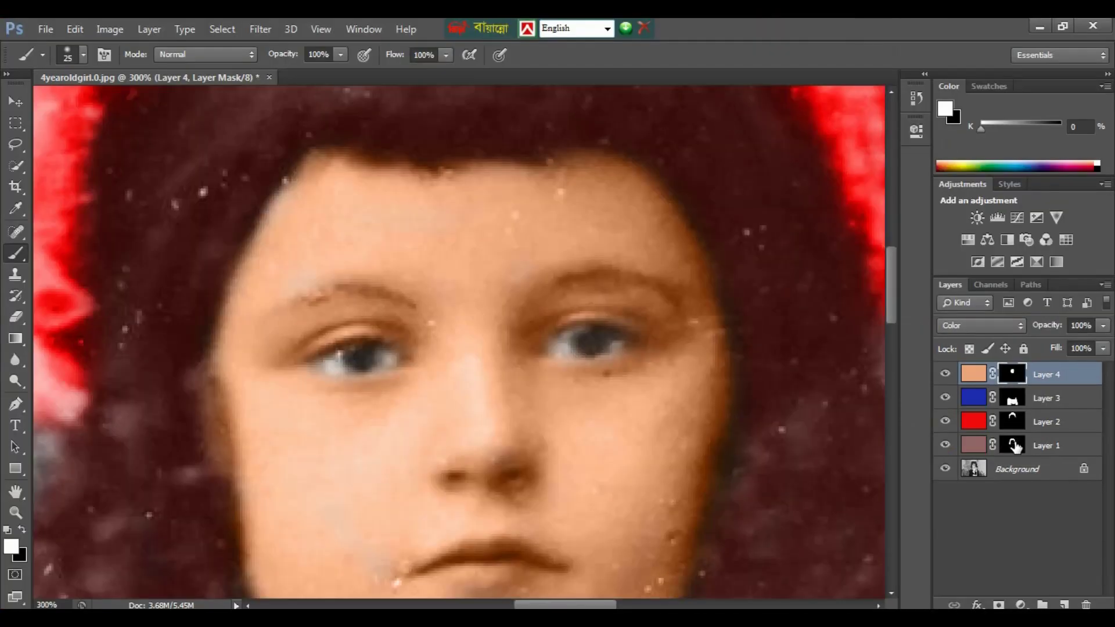
click(885, 444)
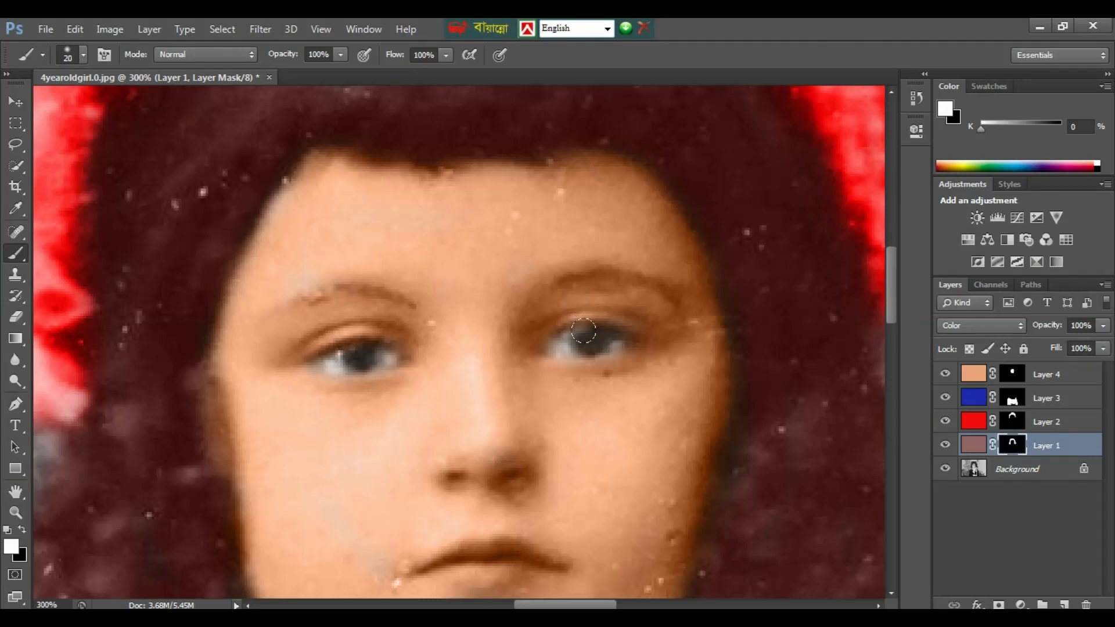
drag(583, 339, 599, 341)
drag(357, 351, 360, 356)
key(ctrl+minus)
key(ctrl+minus)
key(ctrl+minus)
key(ctrl+minus)
key(ctrl+minus)
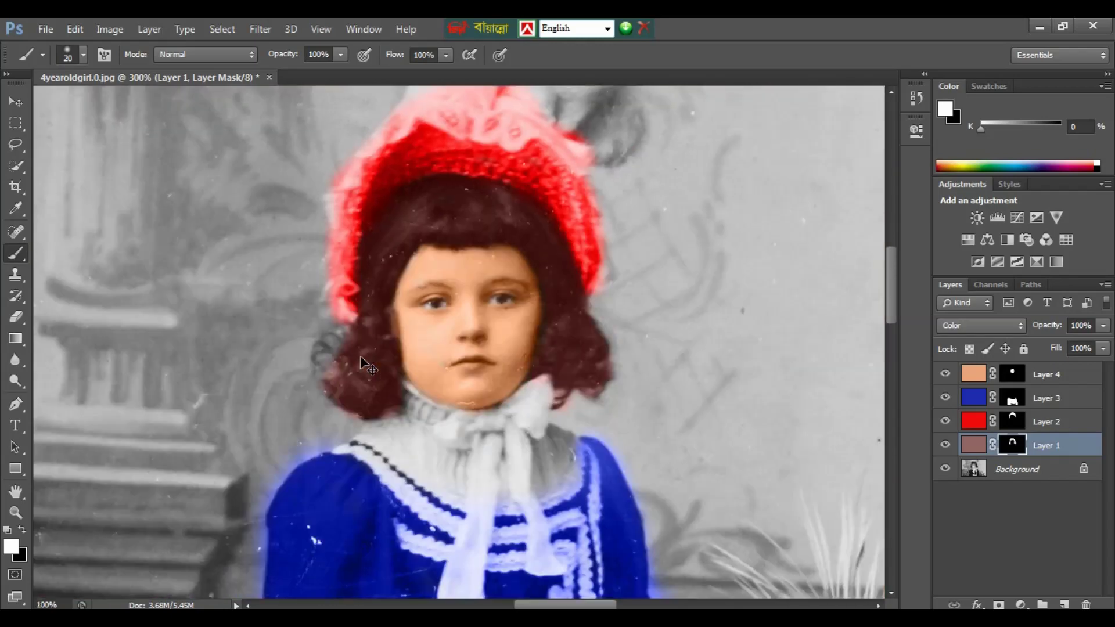
key(ctrl+plus)
key(ctrl+plus)
key(ctrl+plus)
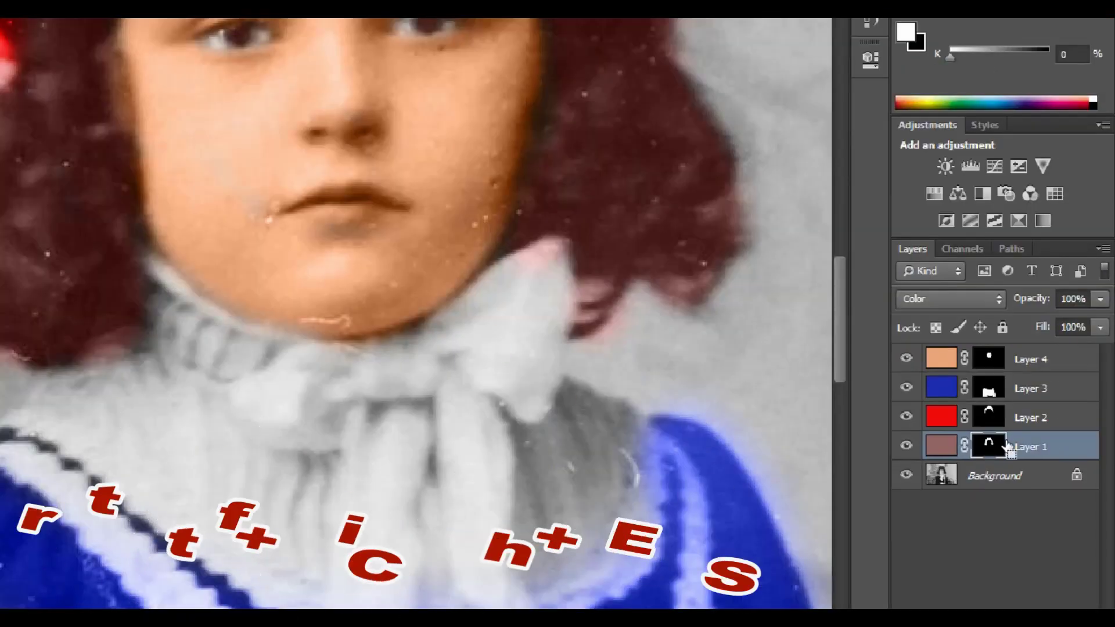
Flatten all four colour layers into one Background layer with Ctrl+Shift+E.
key(ctrl+shift+e)
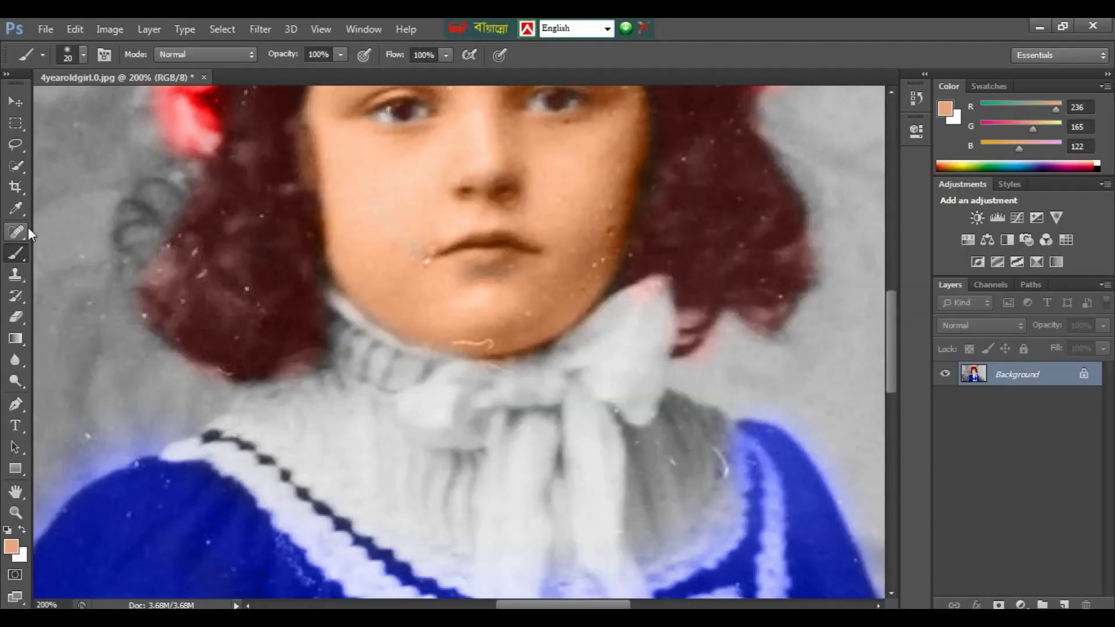
At 500%, heal the dust specks at the mouth corners, along the chin and on the right cheek with the Content-Aware Spot Healing Brush.
click(18, 230)
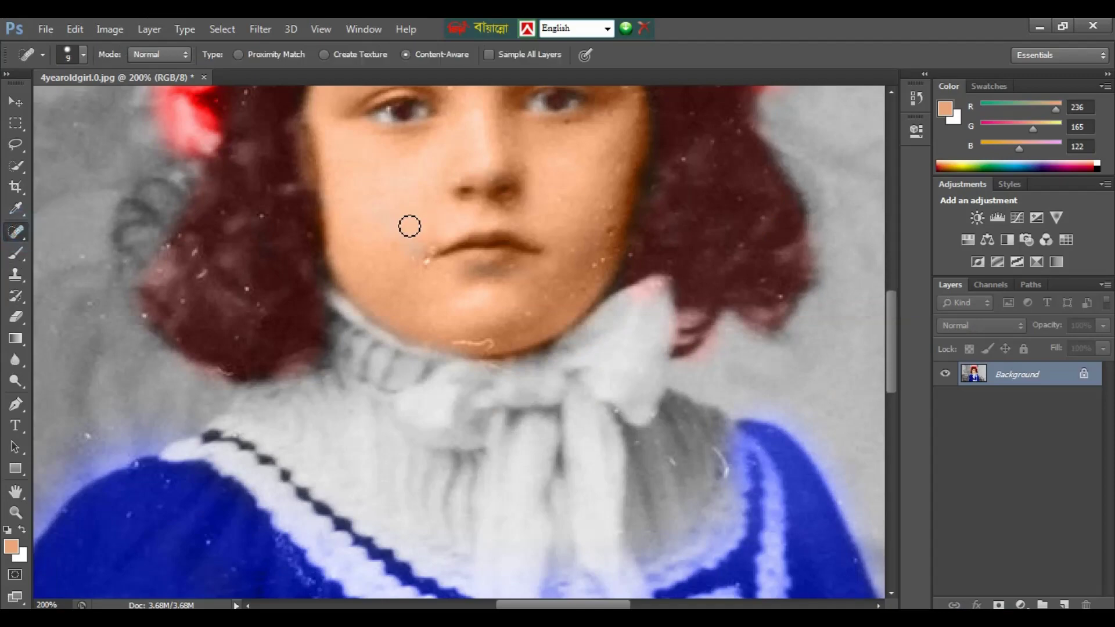
key(ctrl+plus)
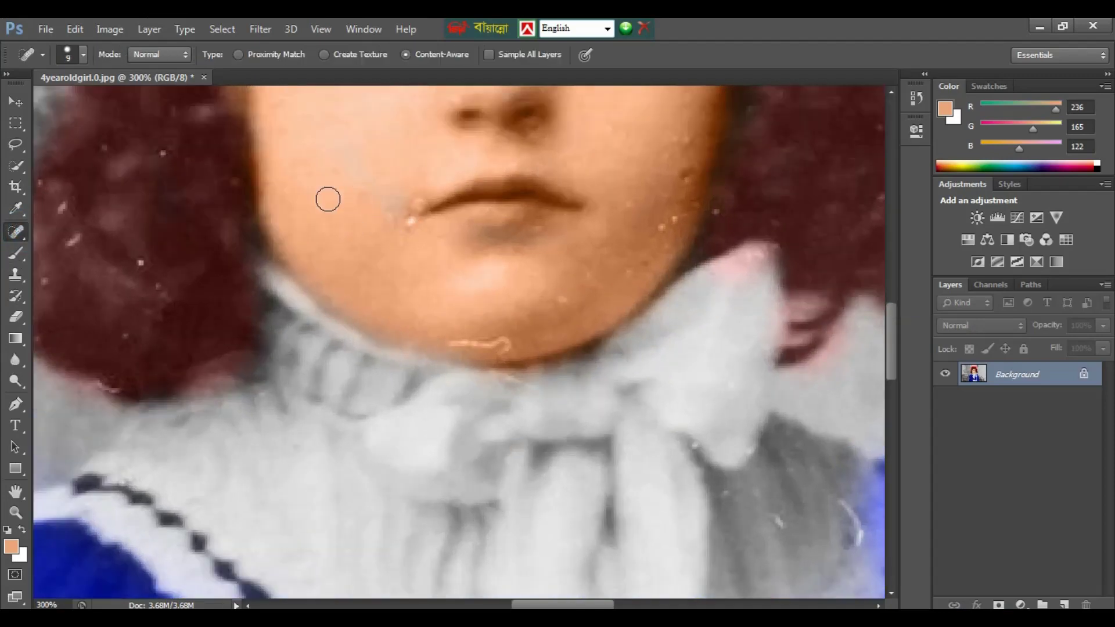
key(ctrl+plus)
key(ctrl+plus)
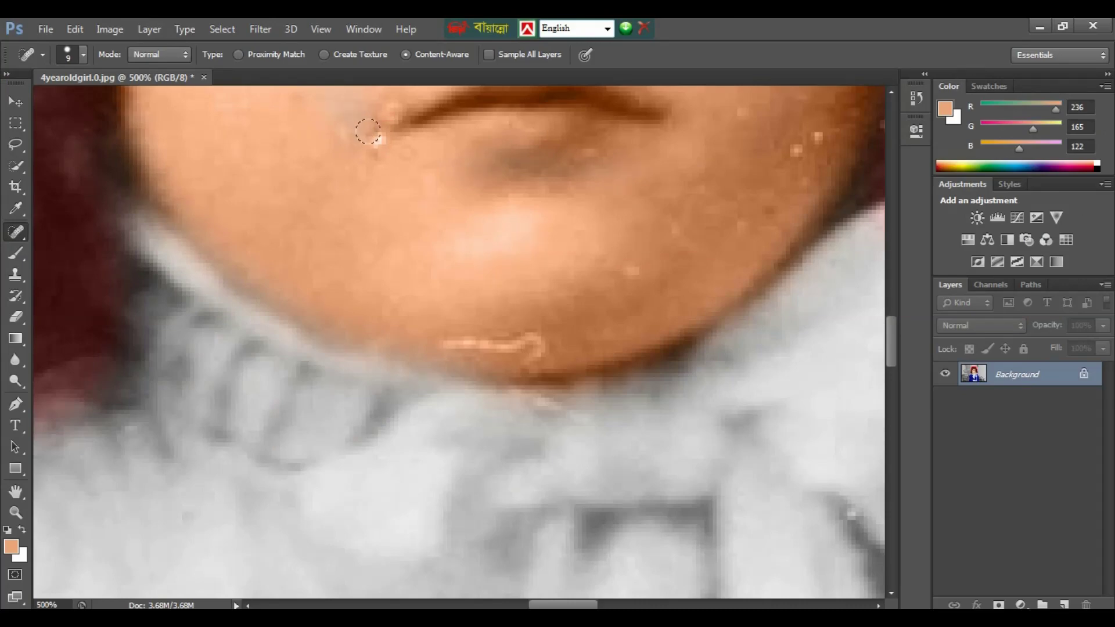
click(369, 133)
scroll(506, 184, down, 2)
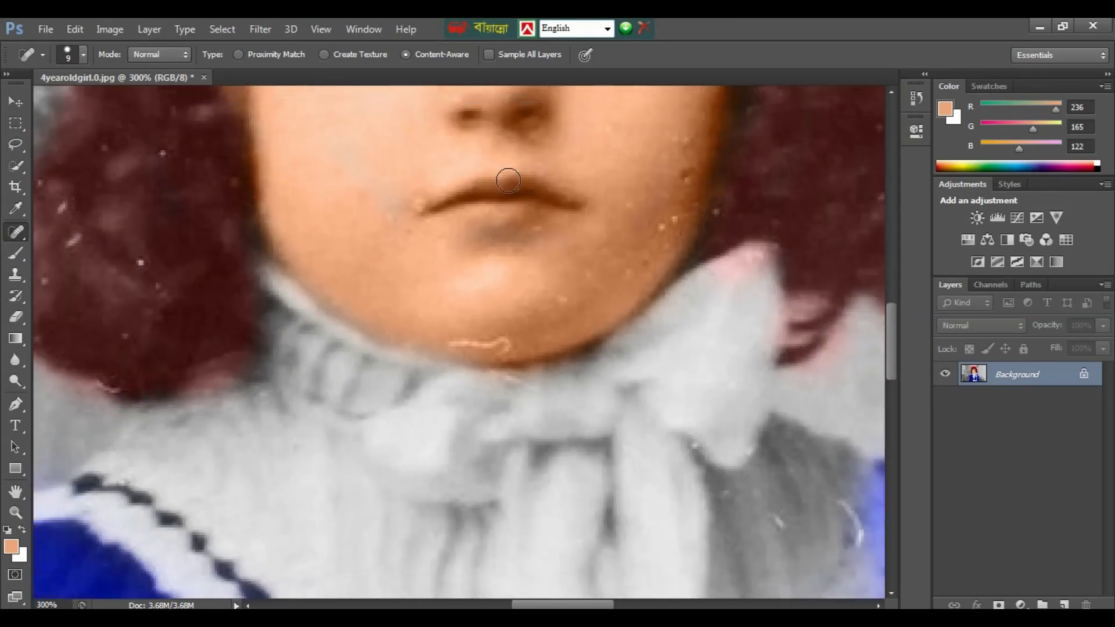
drag(517, 352, 456, 344)
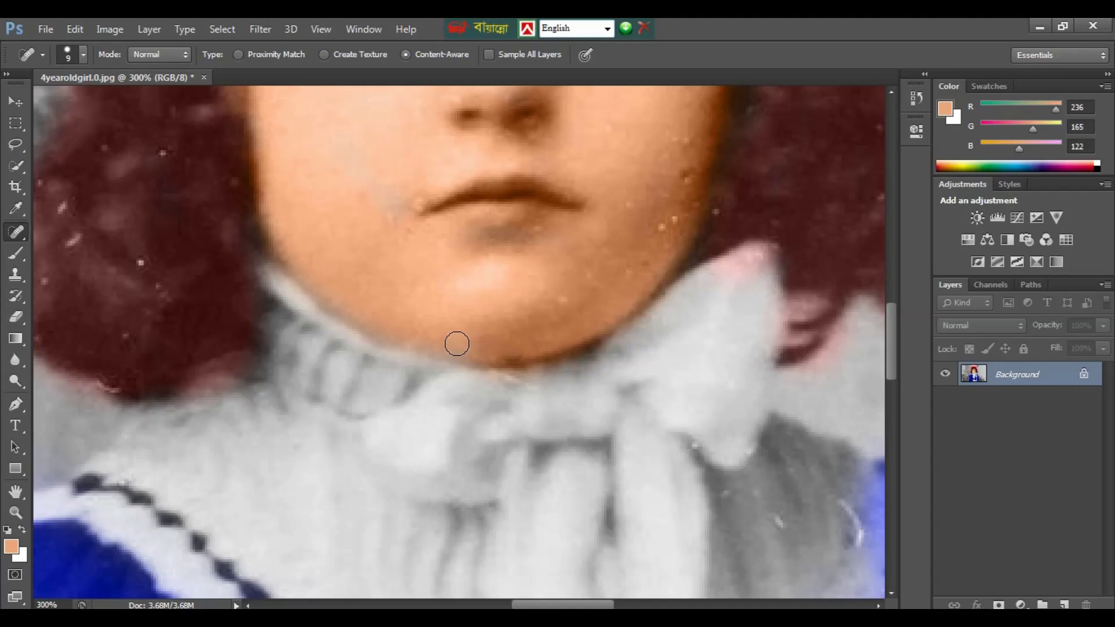
click(417, 208)
click(564, 303)
click(675, 218)
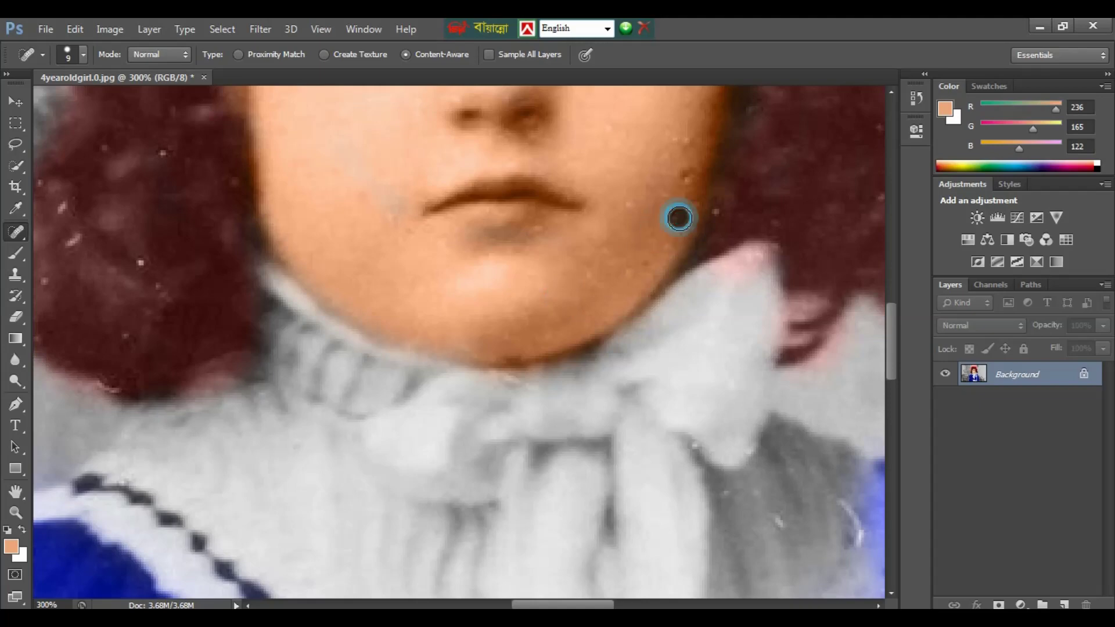
With a 30 px Spot Healing Brush, heal the white specks on the blue sleeve and dress front.
key(ctrl+minus)
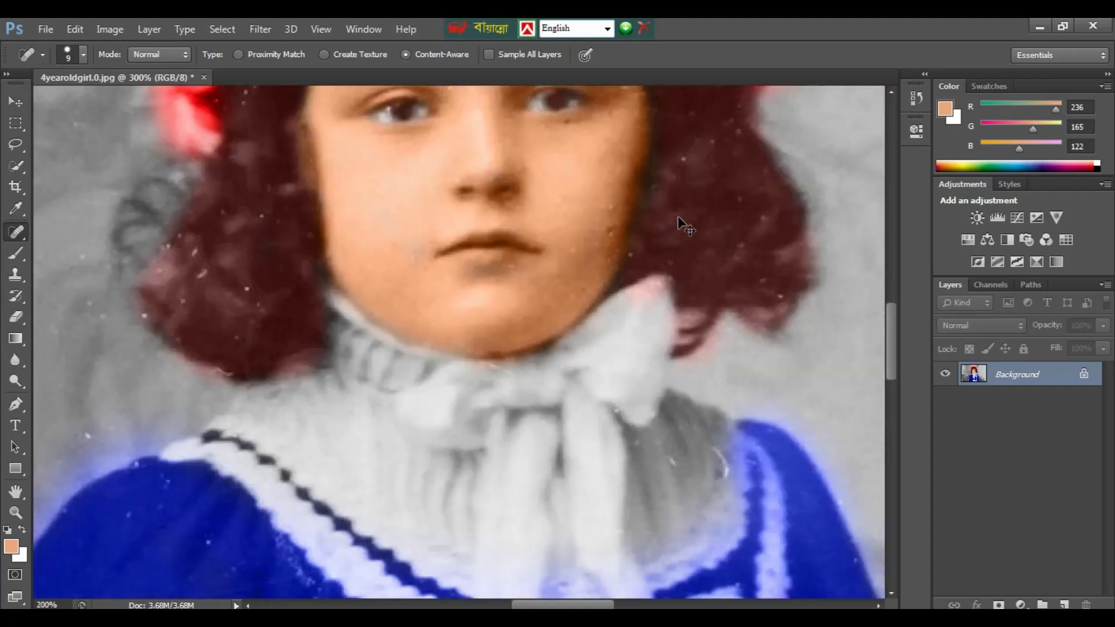
key(ctrl+minus)
key(bracketright)
key(bracketright)
key(bracketright)
mouse_move(307, 450)
mouse_down()
mouse_move(296, 403)
mouse_move(295, 437)
mouse_up()
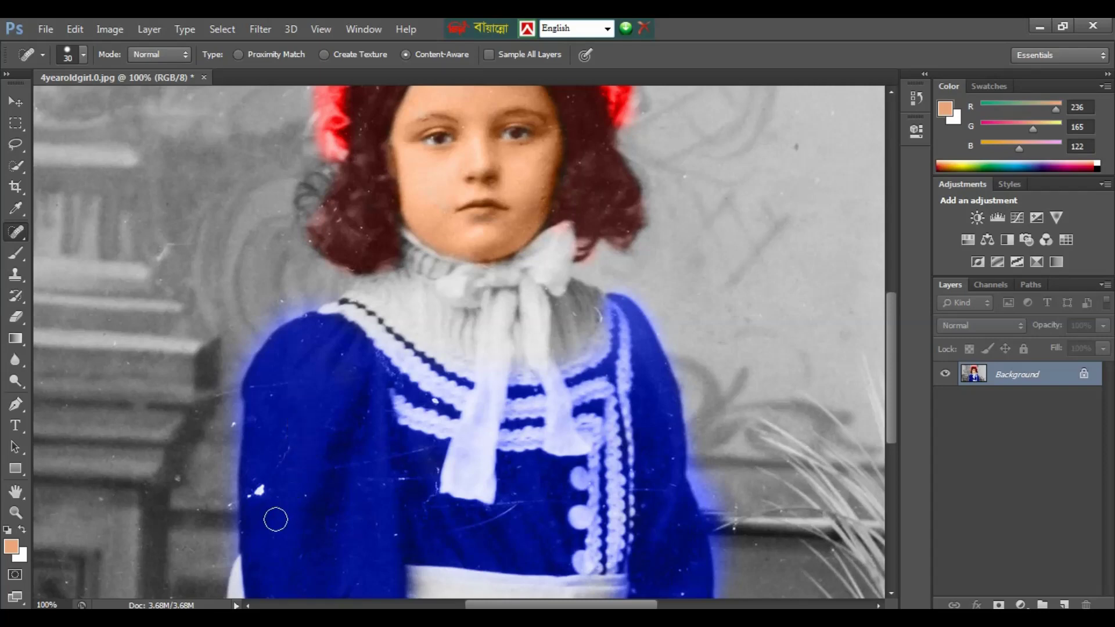
mouse_move(273, 517)
mouse_down()
mouse_move(261, 486)
mouse_move(257, 497)
mouse_up()
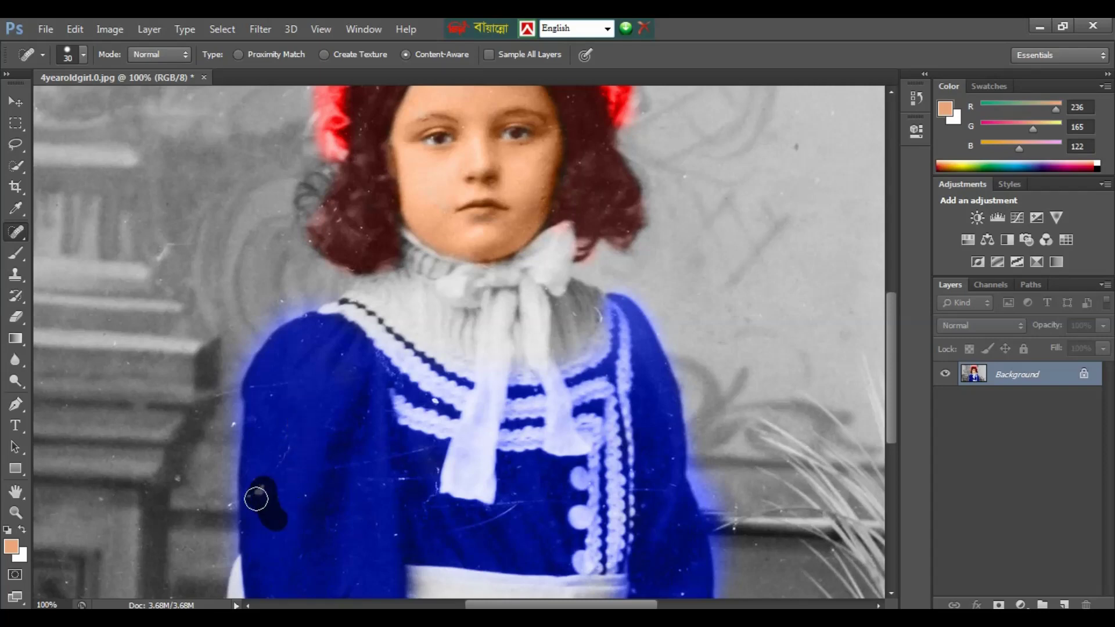
mouse_move(401, 506)
mouse_down()
mouse_move(403, 453)
mouse_move(425, 447)
mouse_up()
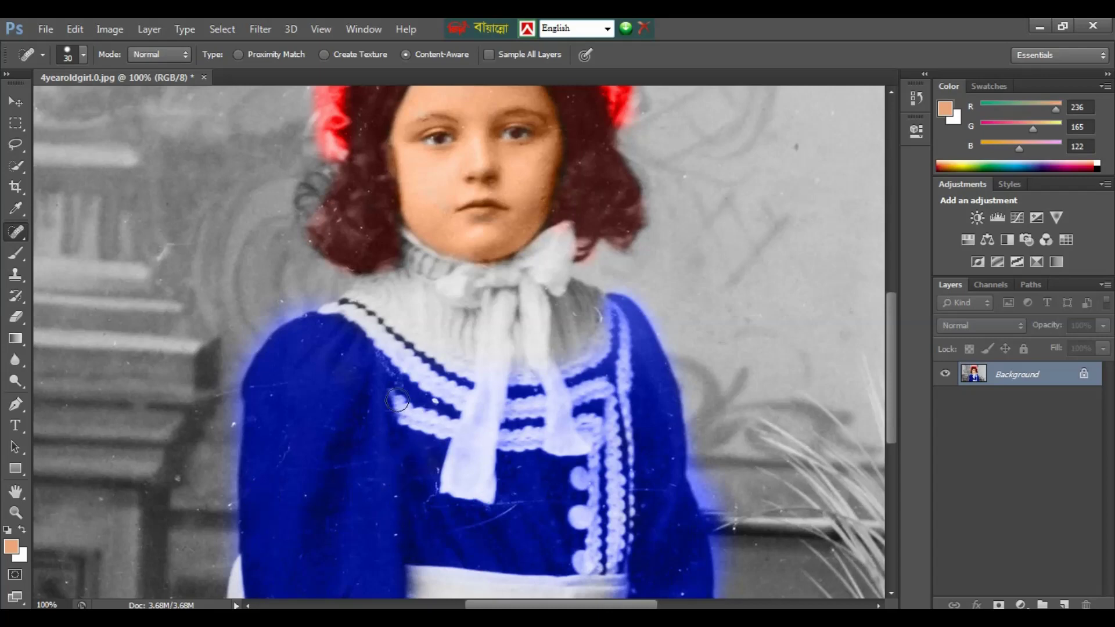
drag(520, 382, 508, 496)
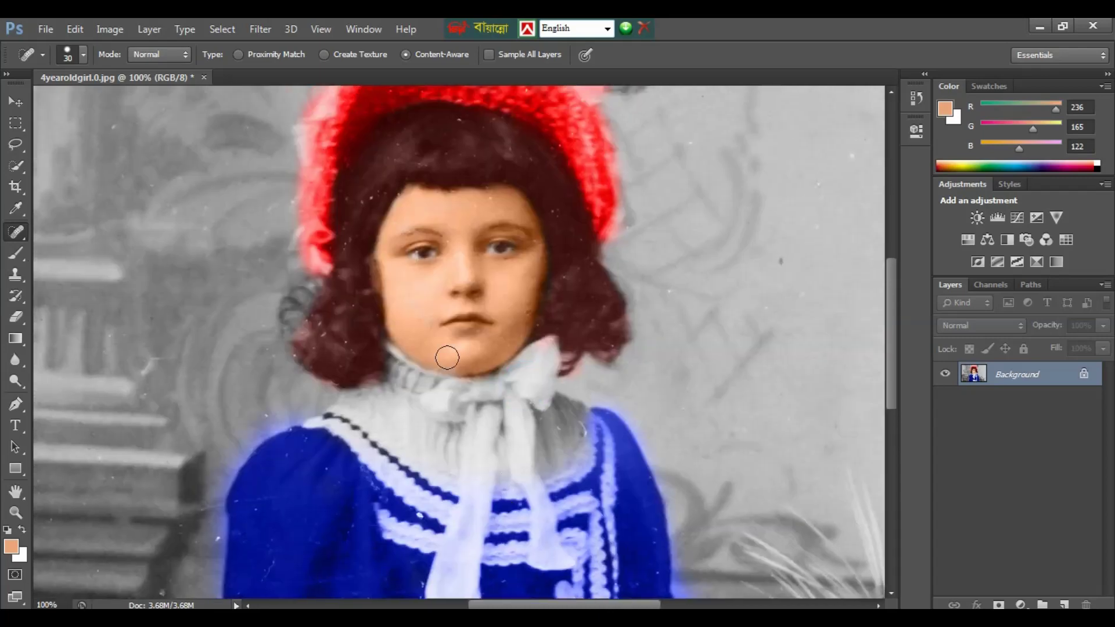